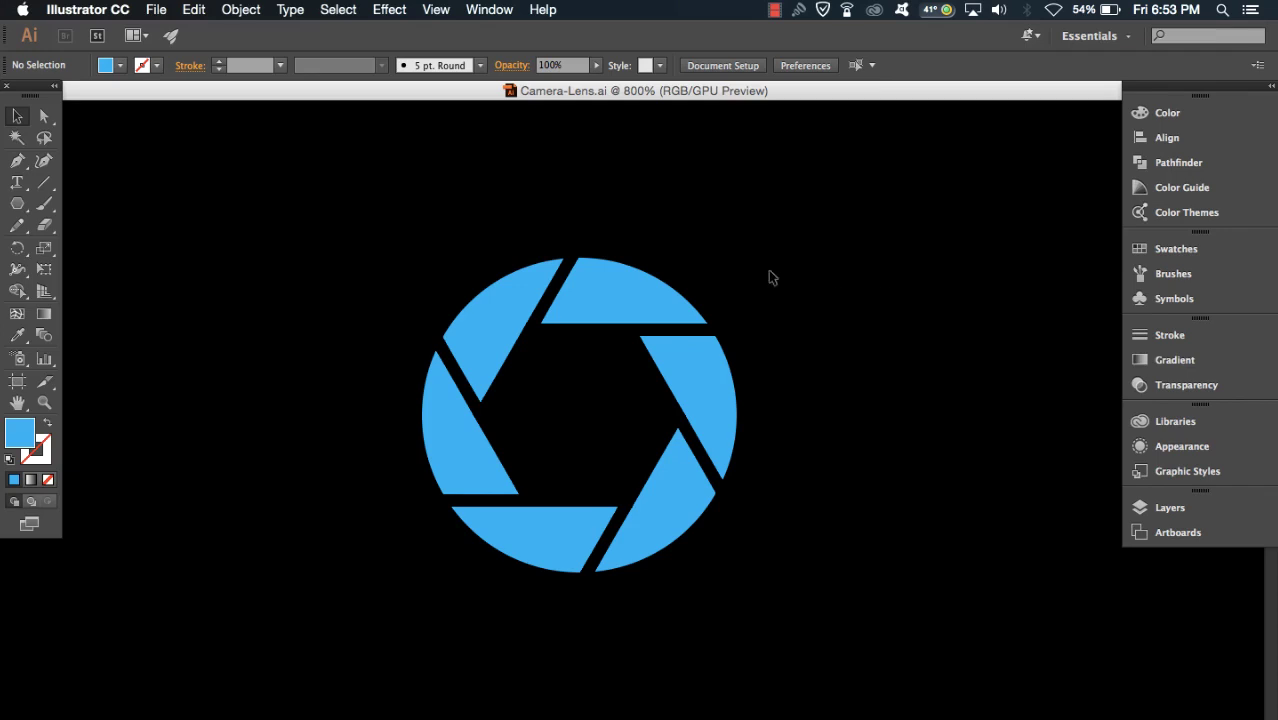
- Shrink the finished aperture logo proportionally and park it in the canvas's upper-right corner
click(618, 299)
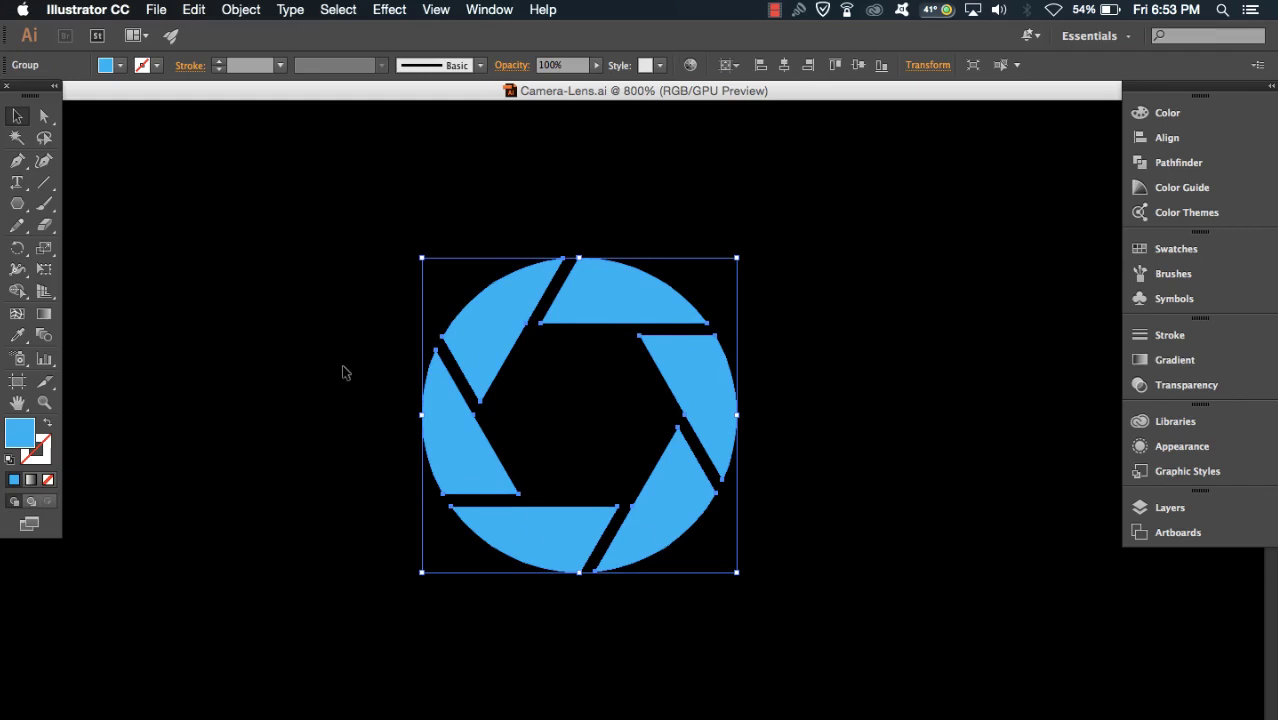
click(377, 461)
click(556, 543)
drag(580, 572, 582, 377)
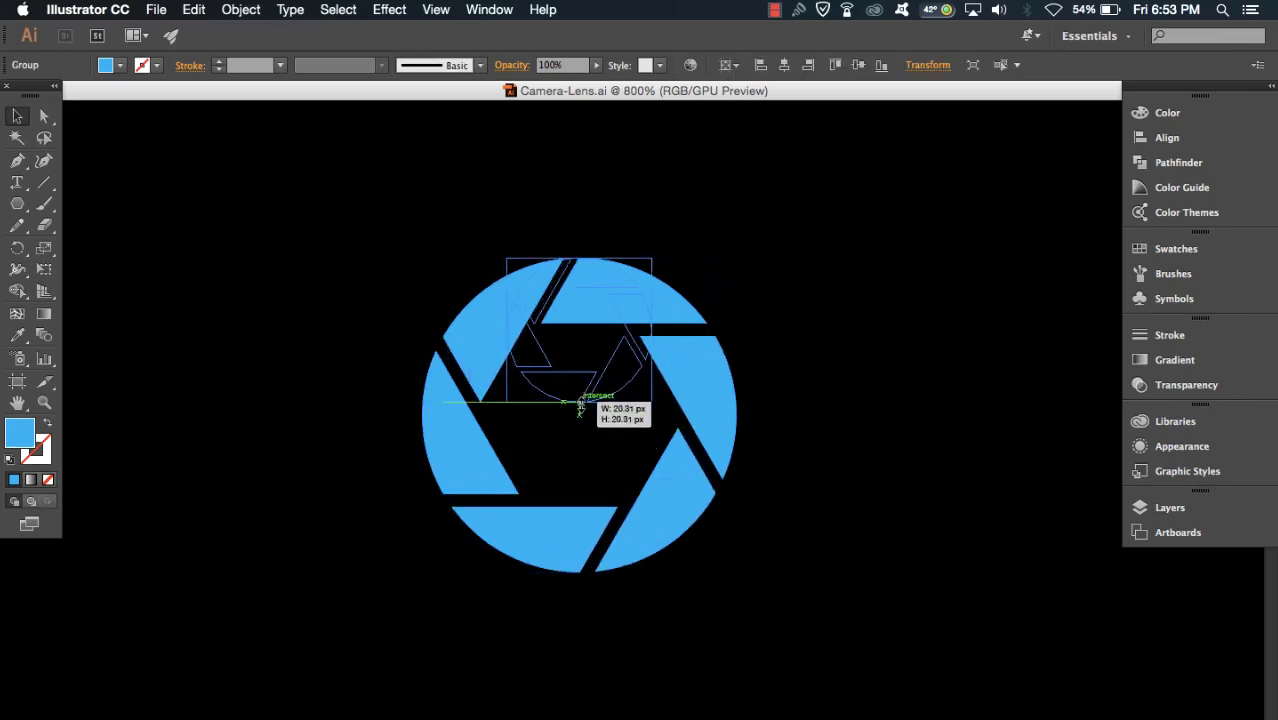
drag(603, 280, 1064, 138)
click(848, 173)
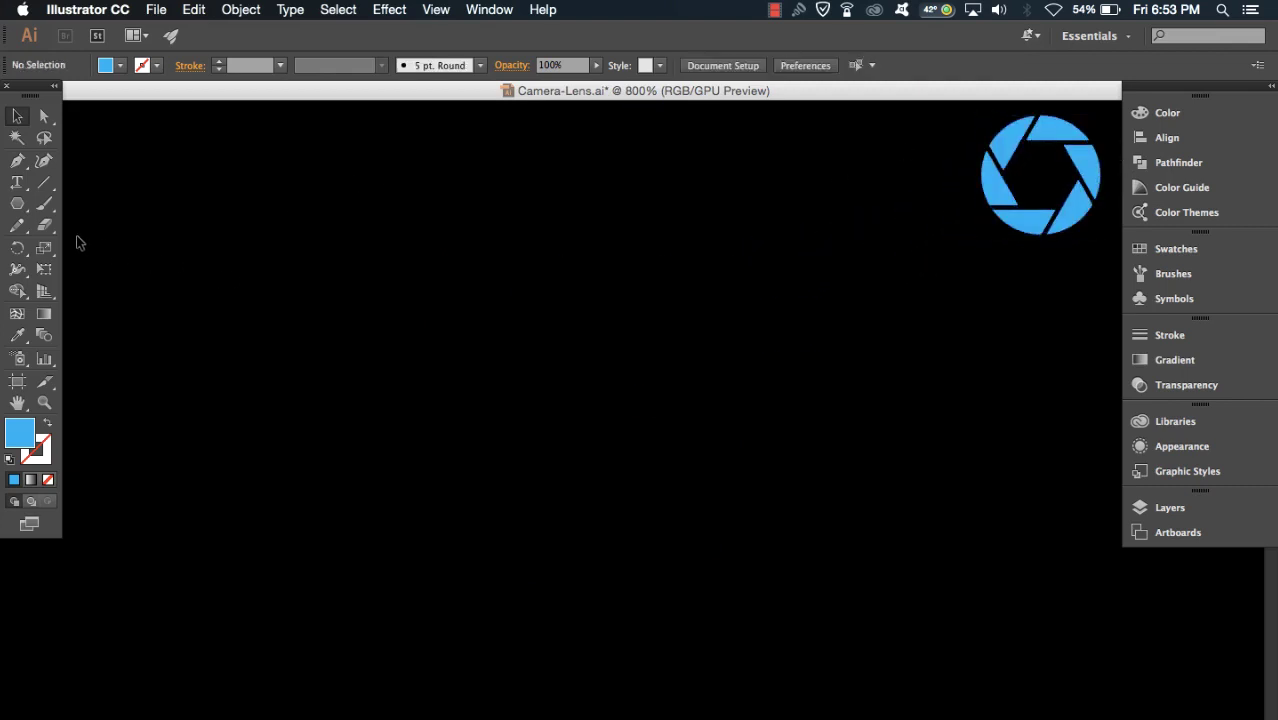
click(18, 204)
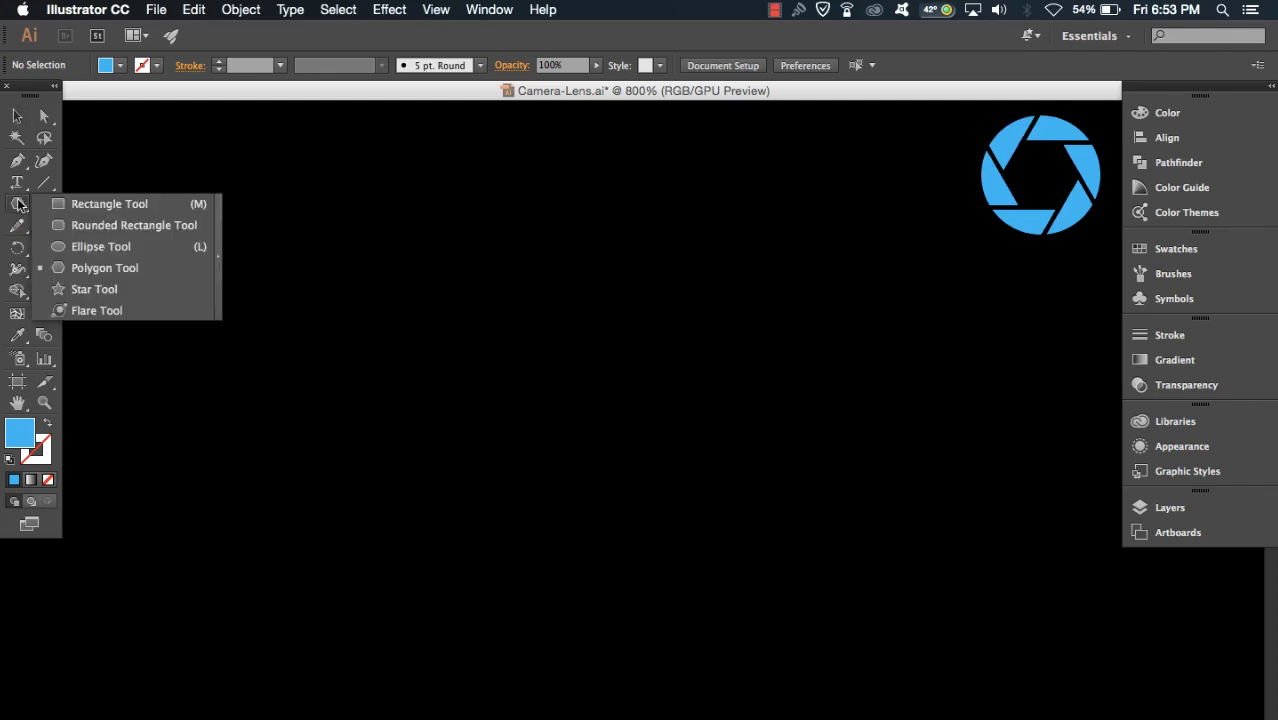
- Draw a large blue circle out from the canvas centre and nudge it slightly down
click(100, 246)
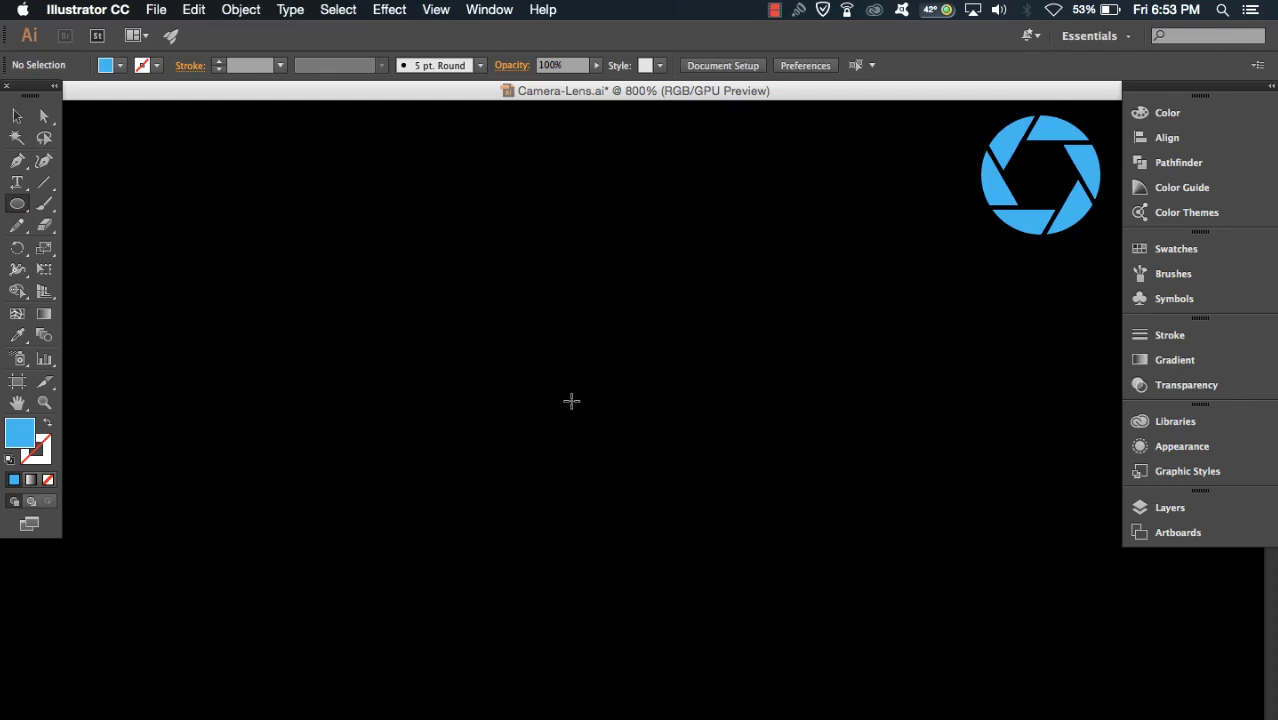
drag(571, 399, 680, 594)
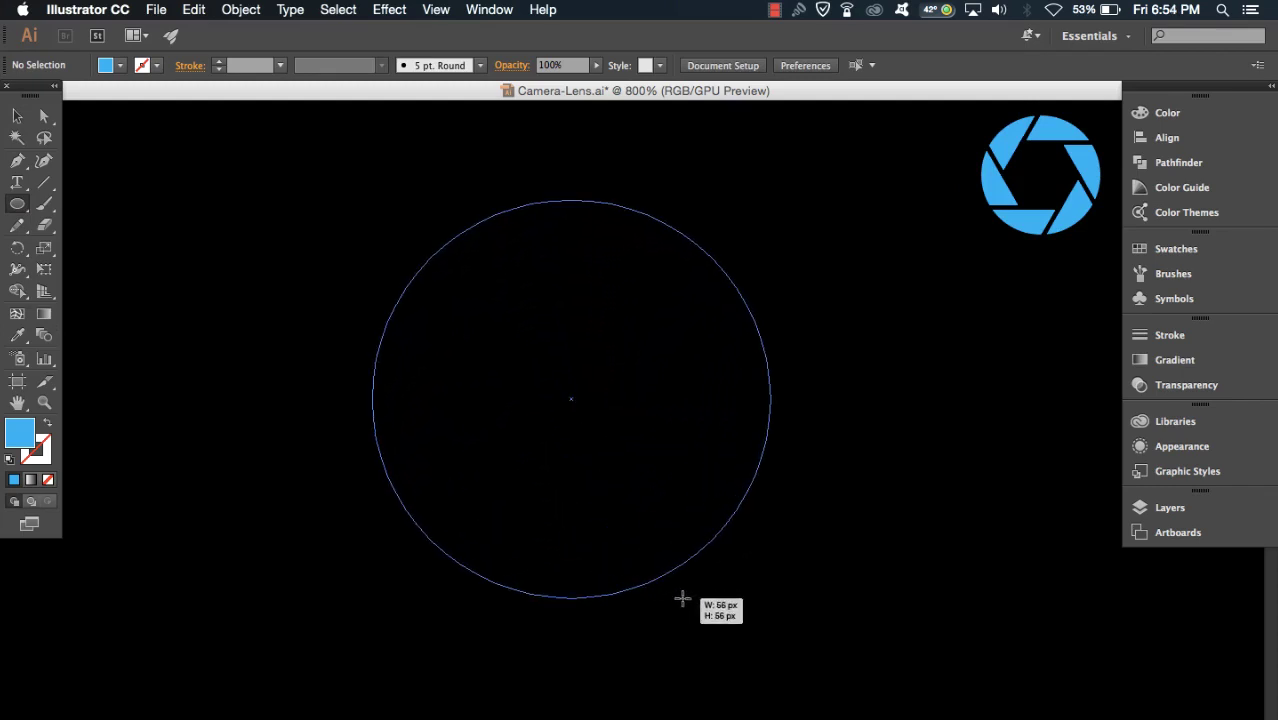
drag(680, 594, 683, 597)
click(15, 116)
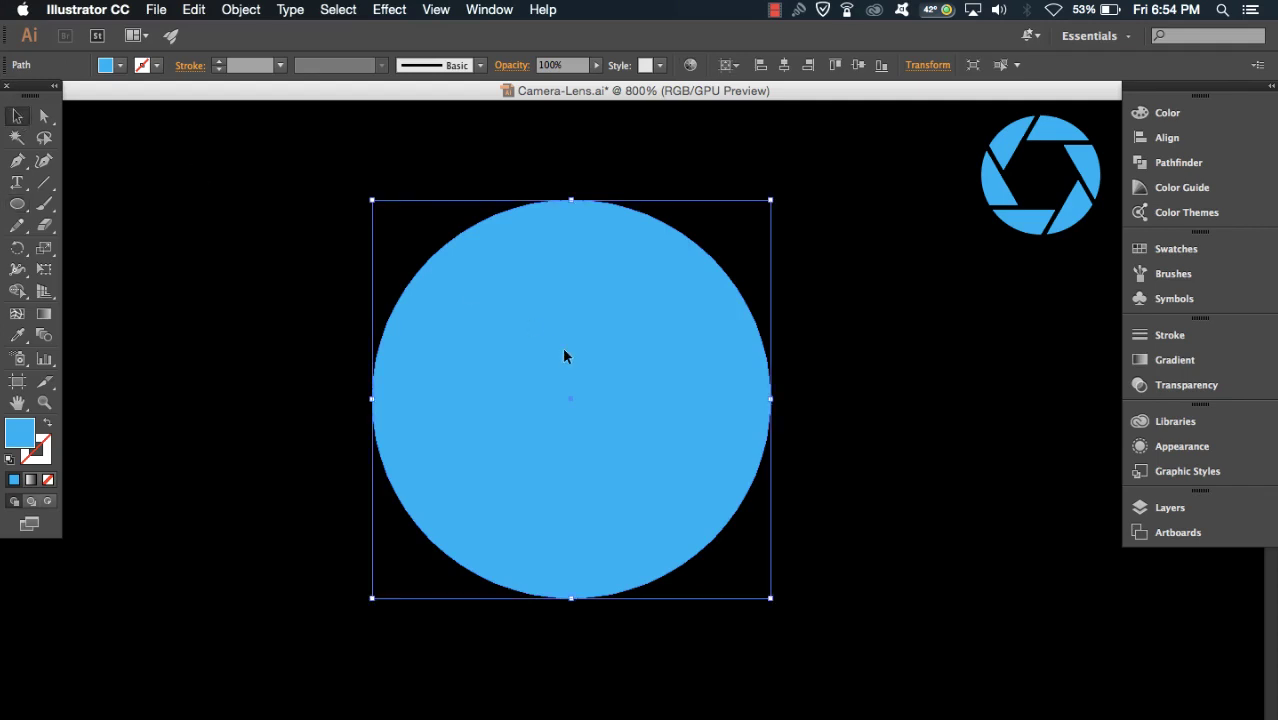
drag(562, 347, 563, 355)
click(263, 233)
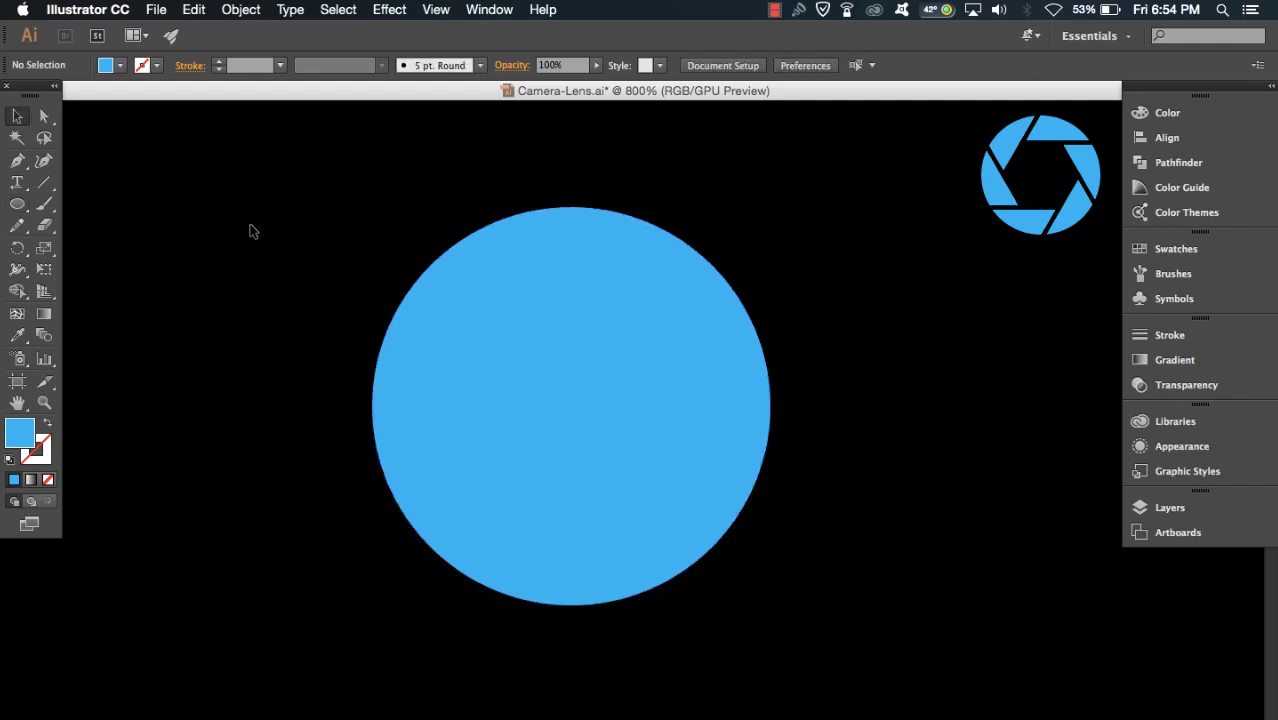
click(19, 205)
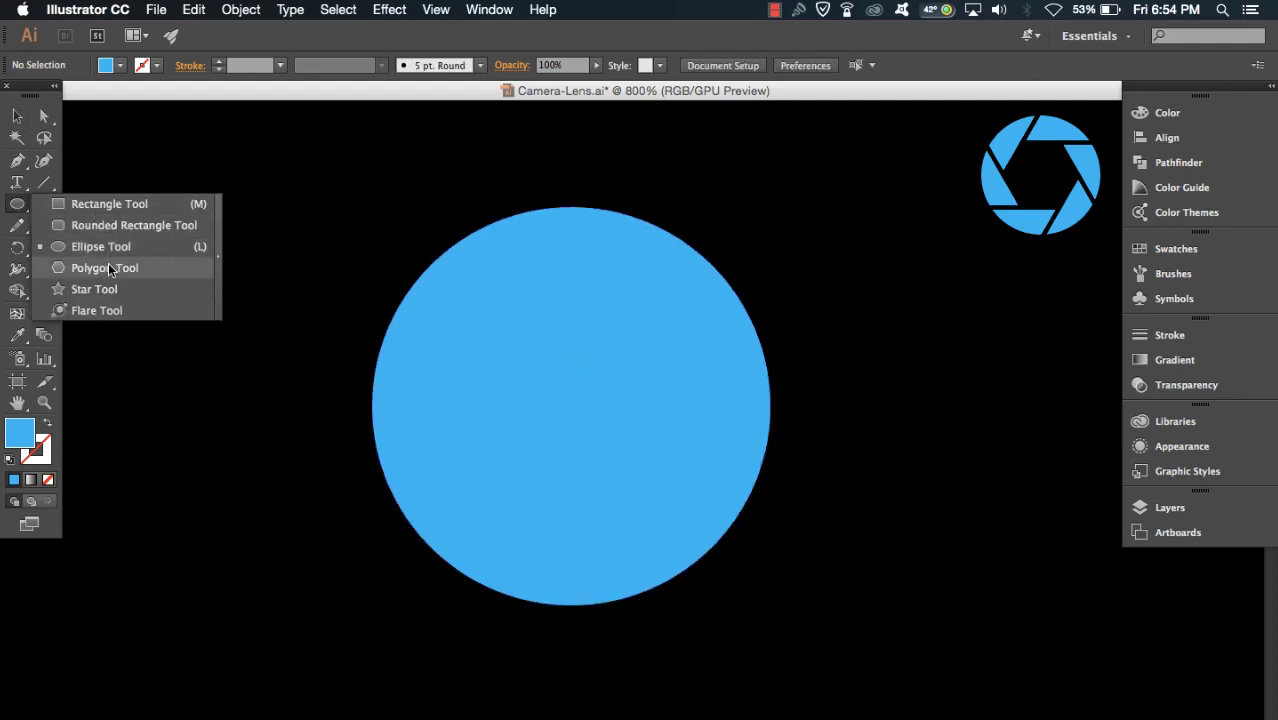
- Draw a hexagon from the circle's centre and colour it black with the Eyedropper
click(105, 268)
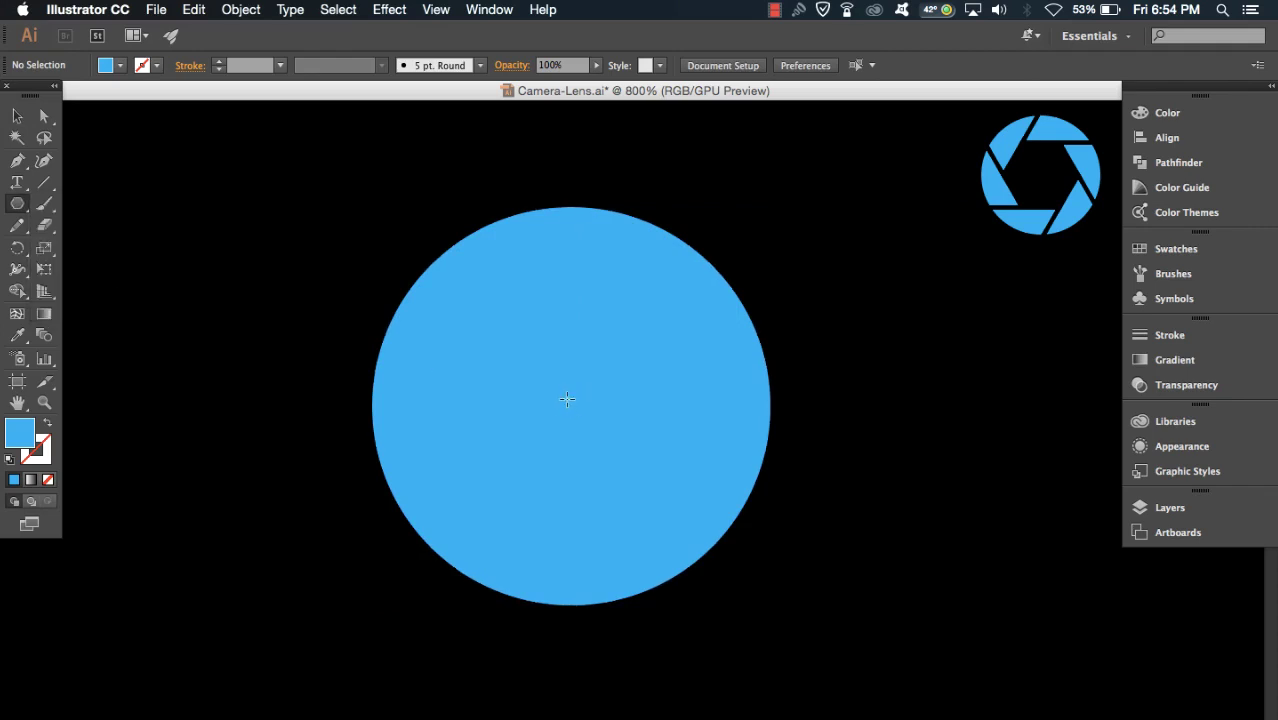
mouse_move(567, 399)
mouse_down()
mouse_move(621, 506)
mouse_move(560, 500)
mouse_up()
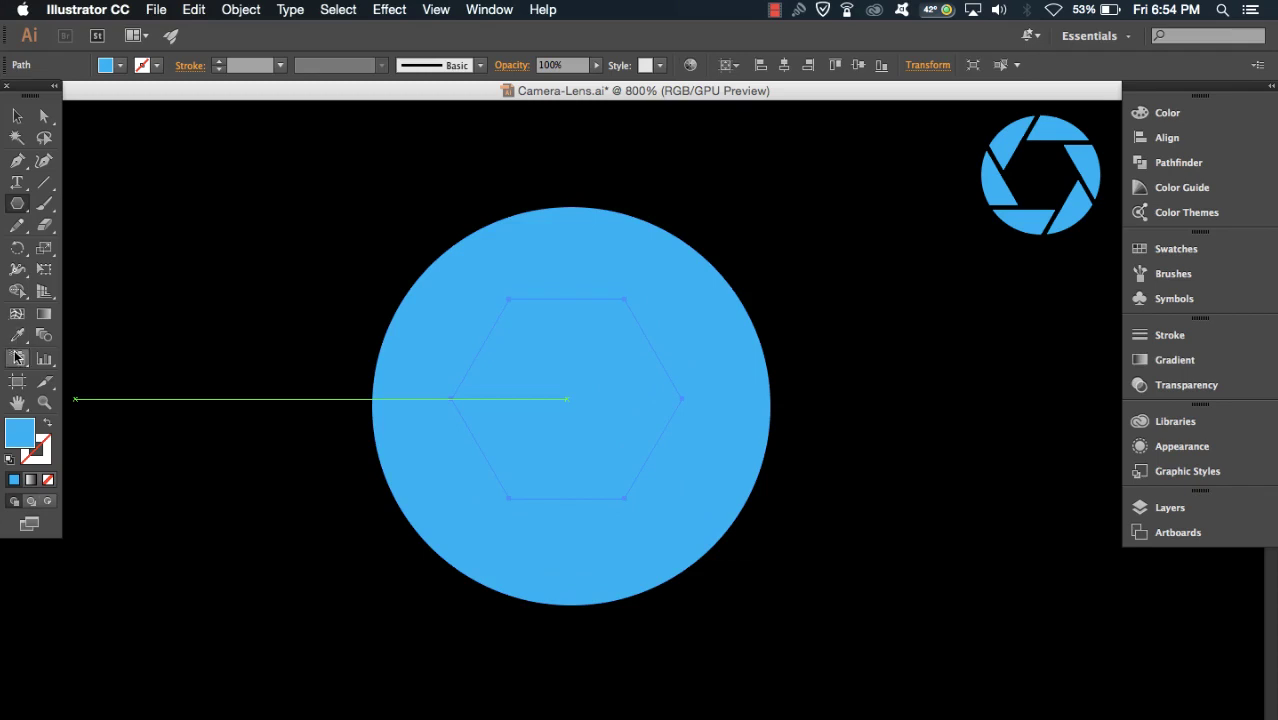
click(17, 338)
click(222, 245)
- Align the hexagon and the circle on both horizontal and vertical centres
click(17, 116)
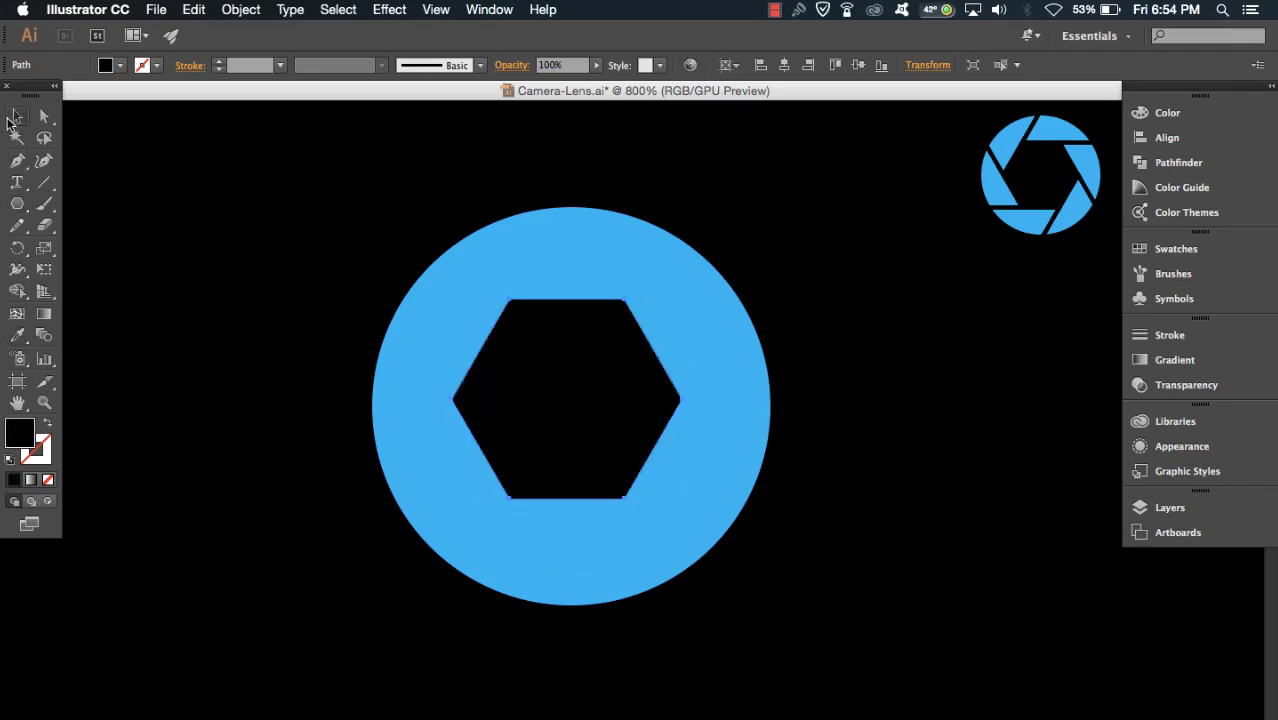
drag(288, 214, 694, 491)
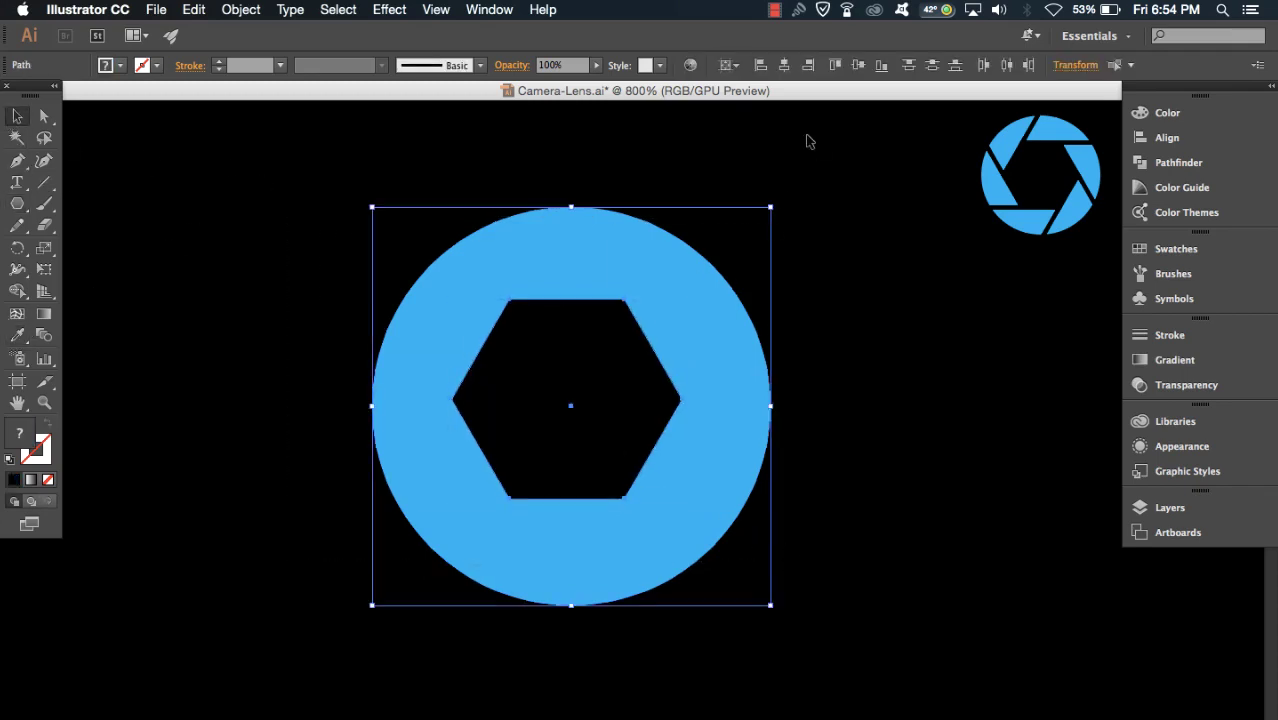
click(785, 66)
click(857, 65)
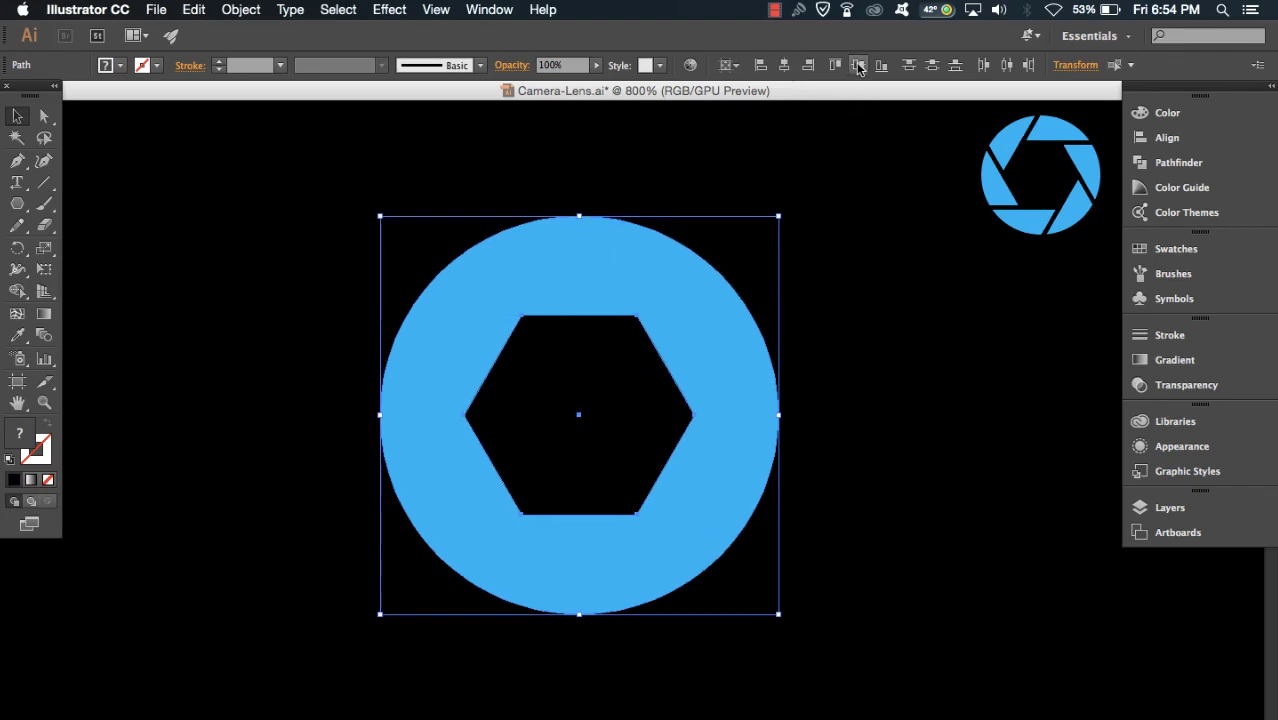
drag(821, 298, 342, 494)
click(866, 535)
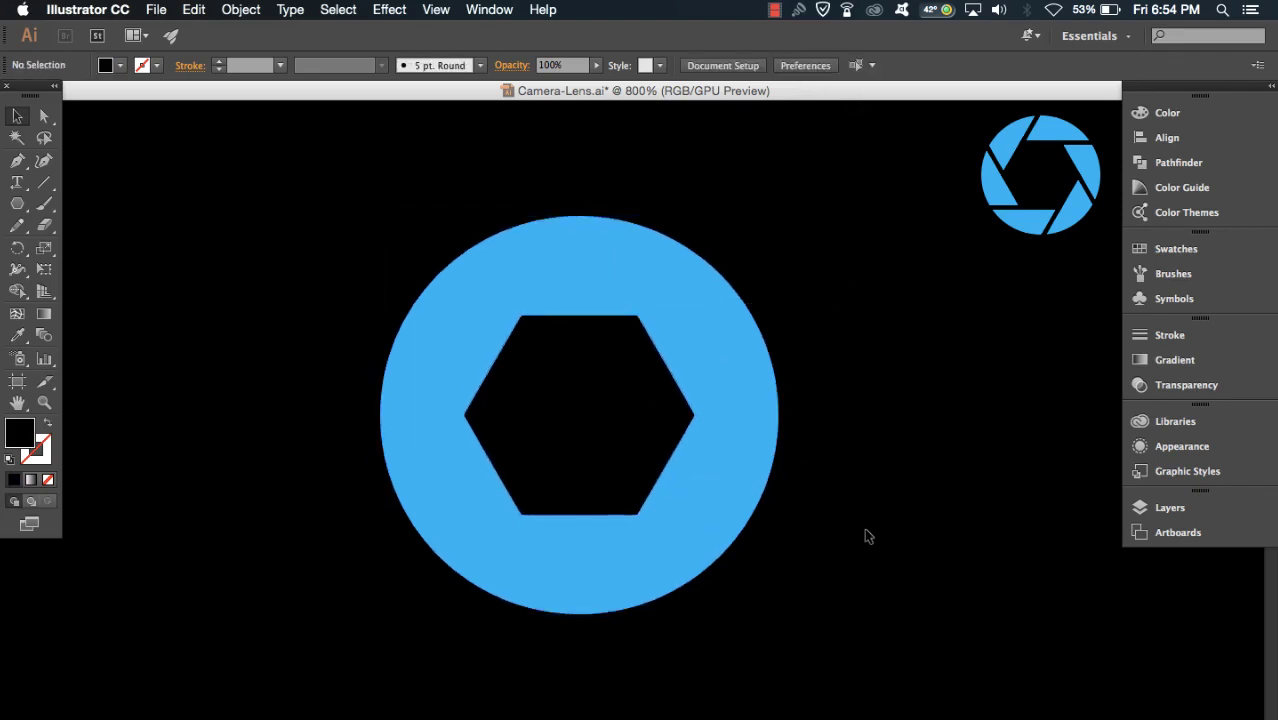
- Enlarge the hexagon from its centre so it fills more of the circle
click(590, 337)
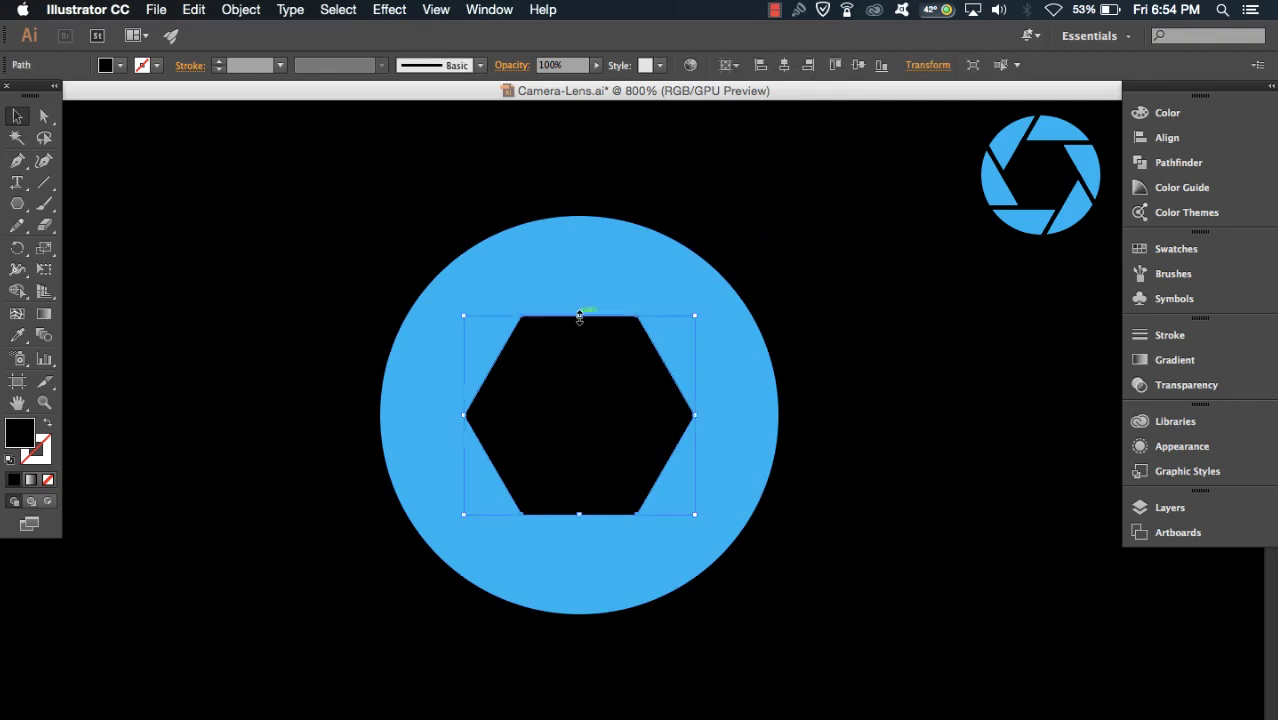
drag(579, 316, 579, 300)
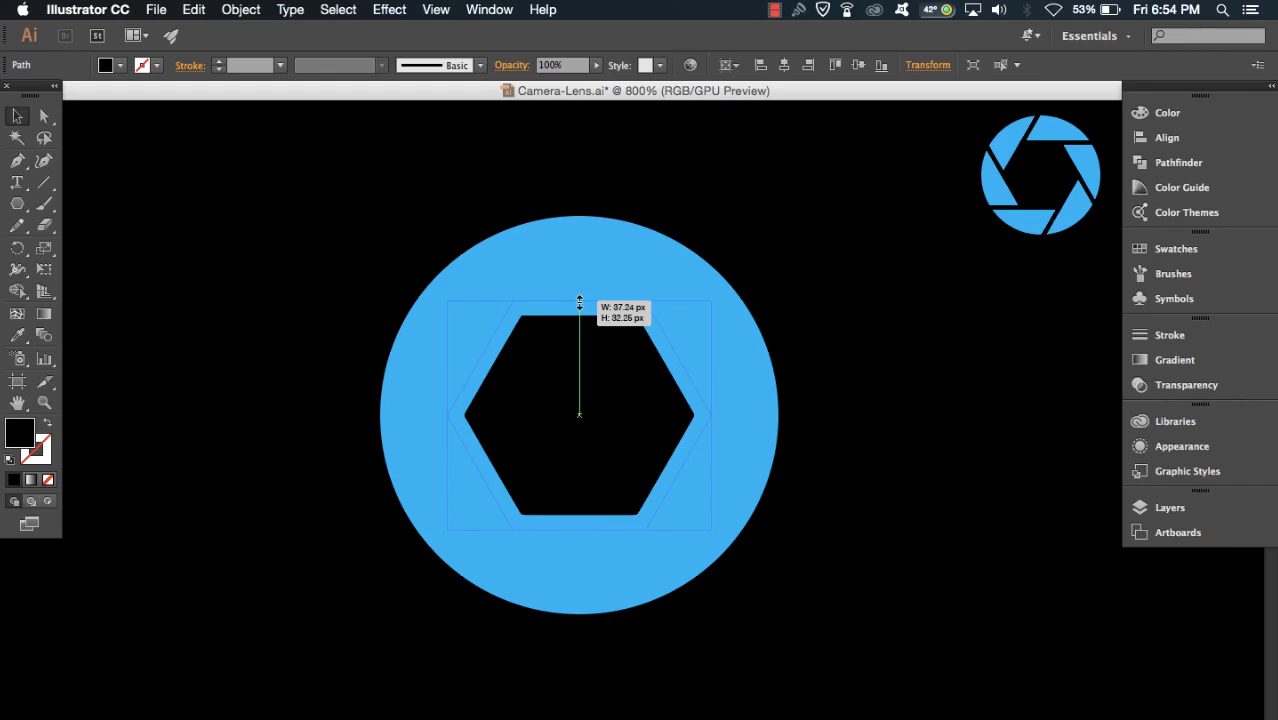
drag(579, 300, 579, 300)
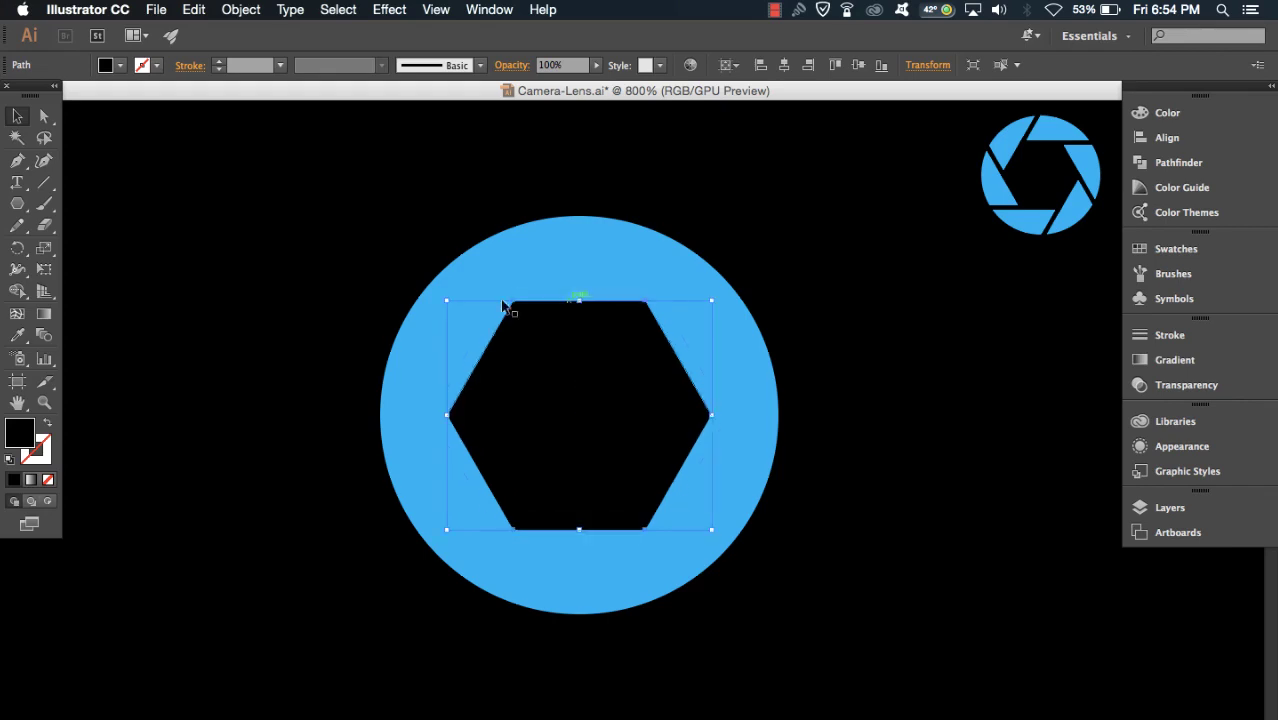
click(308, 323)
drag(374, 342, 805, 302)
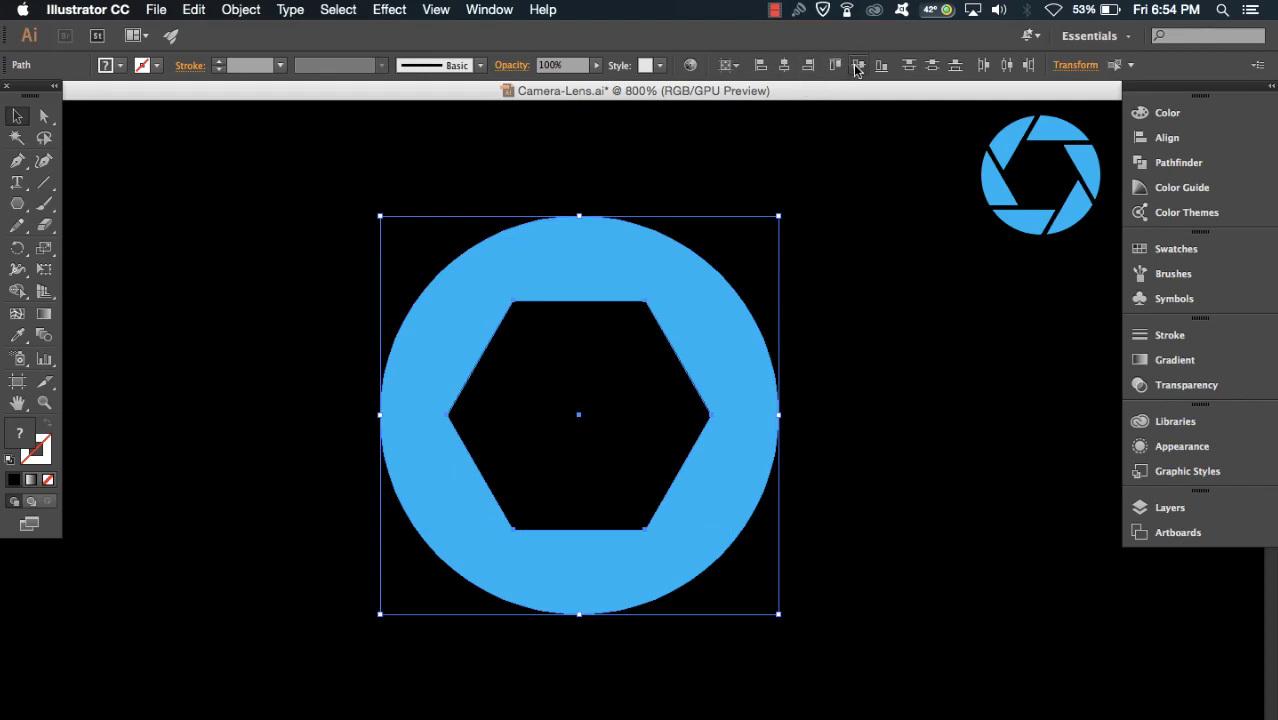
click(866, 300)
click(675, 484)
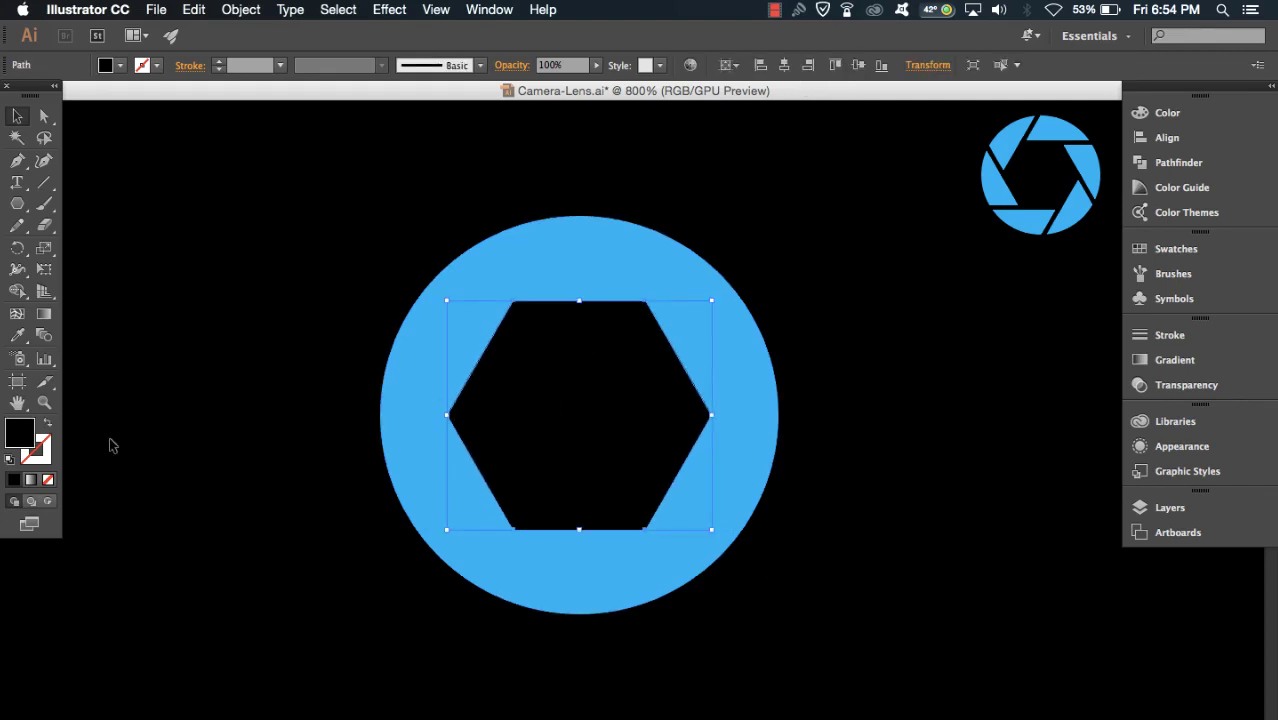
- Turn the hexagon into an unfilled black outline with a 2 pt stroke
click(49, 427)
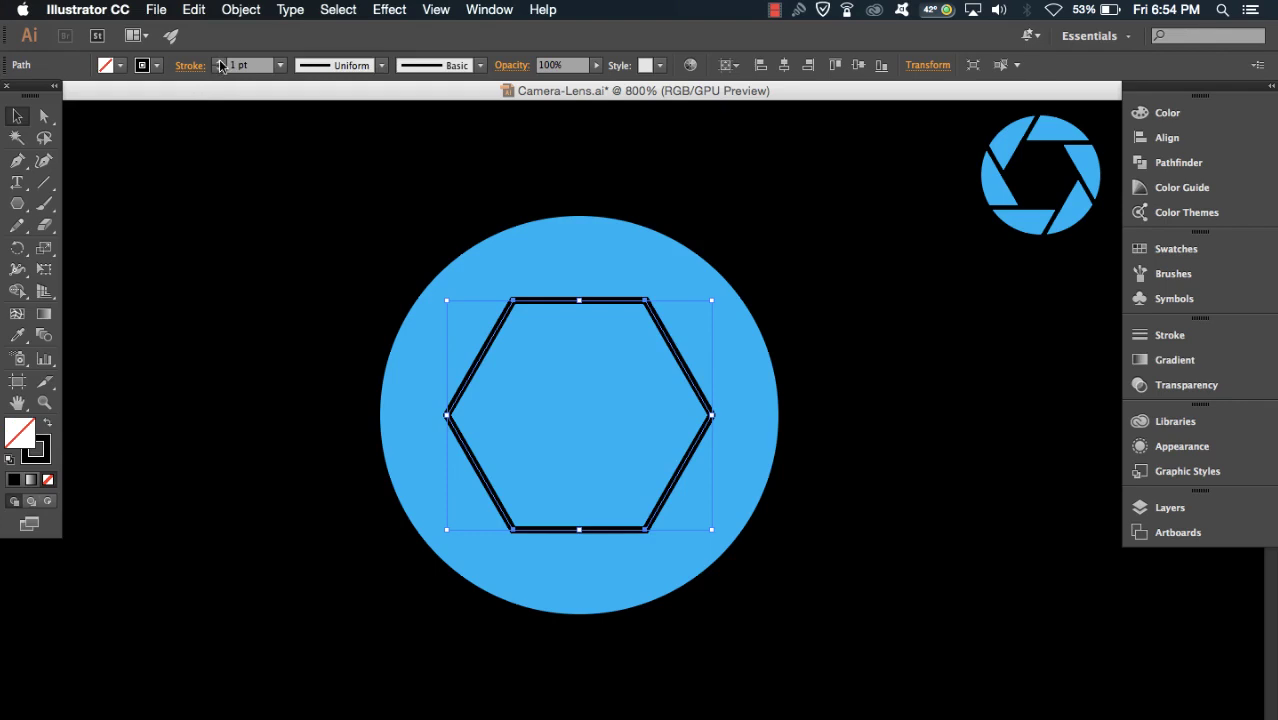
click(219, 61)
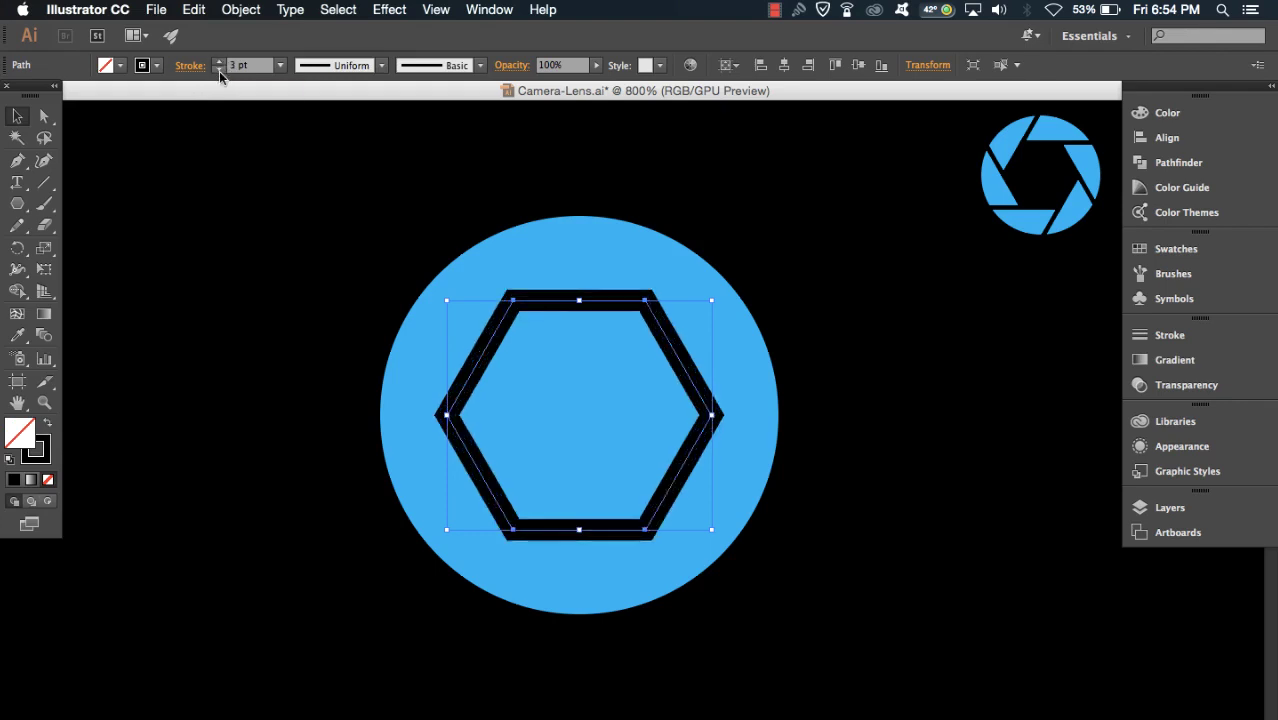
click(219, 68)
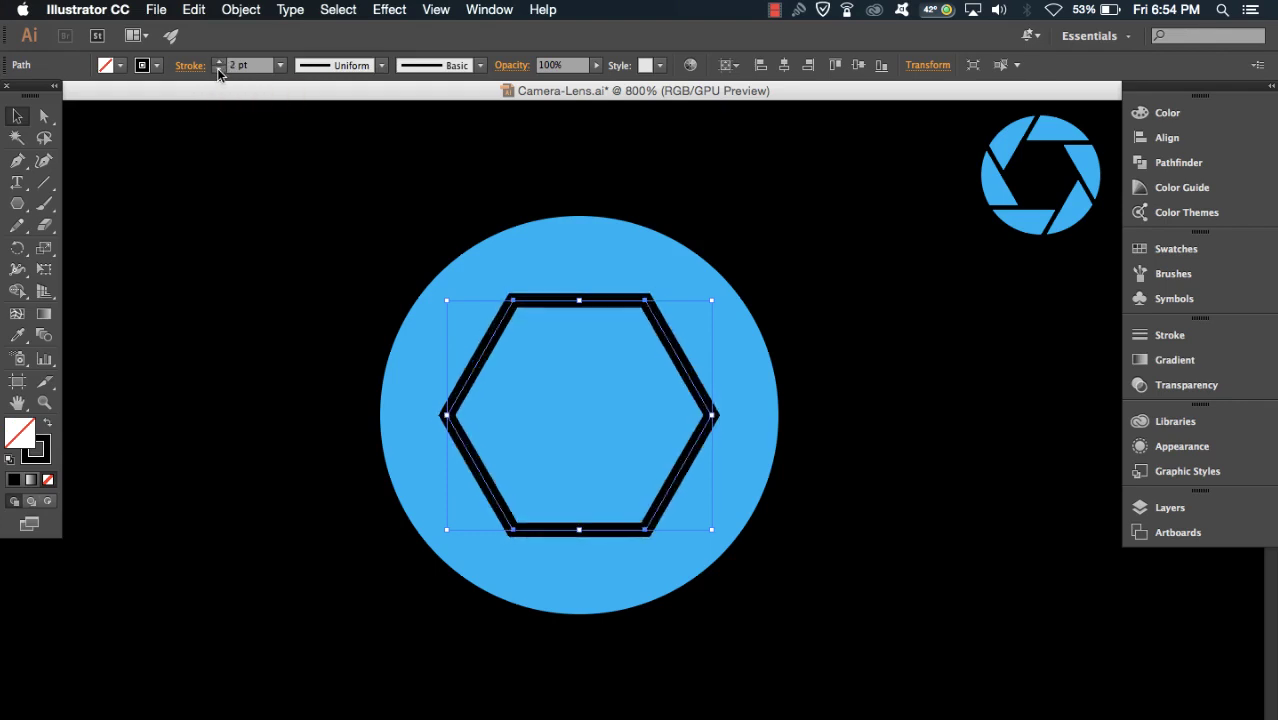
click(341, 252)
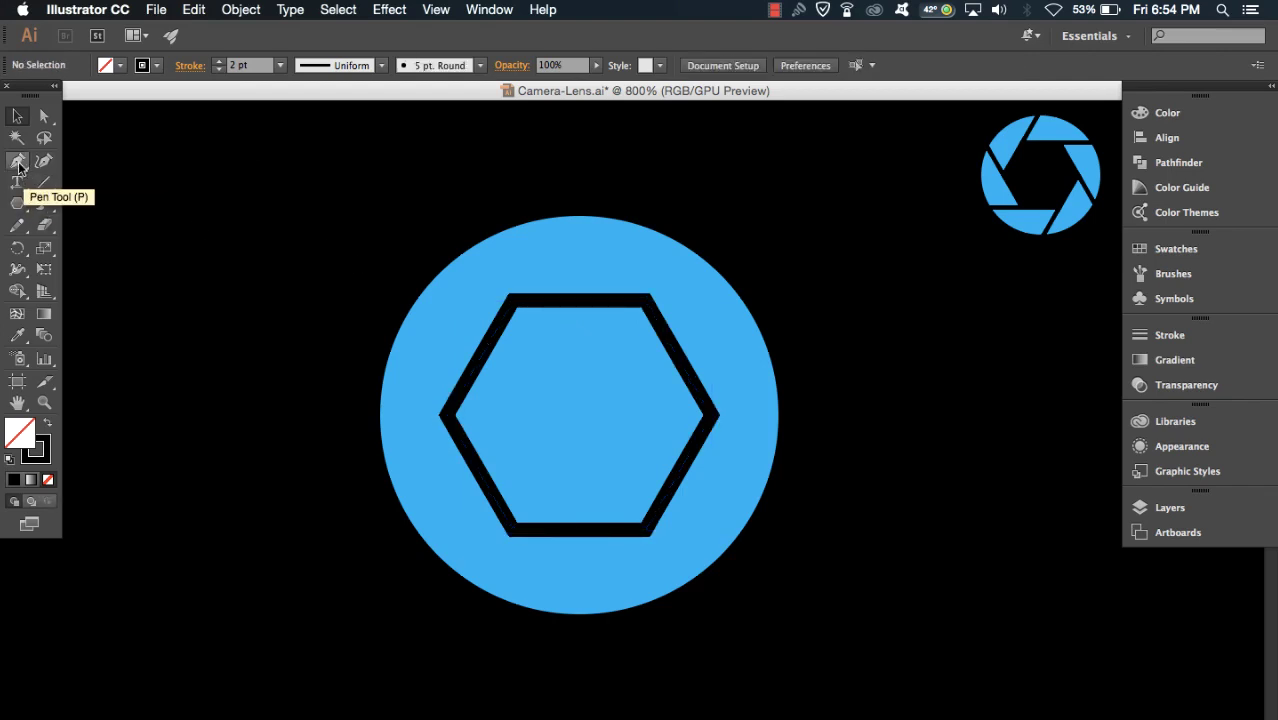
- Draw a line along the hexagon's top edge and stretch it right to the circle's rim
click(18, 163)
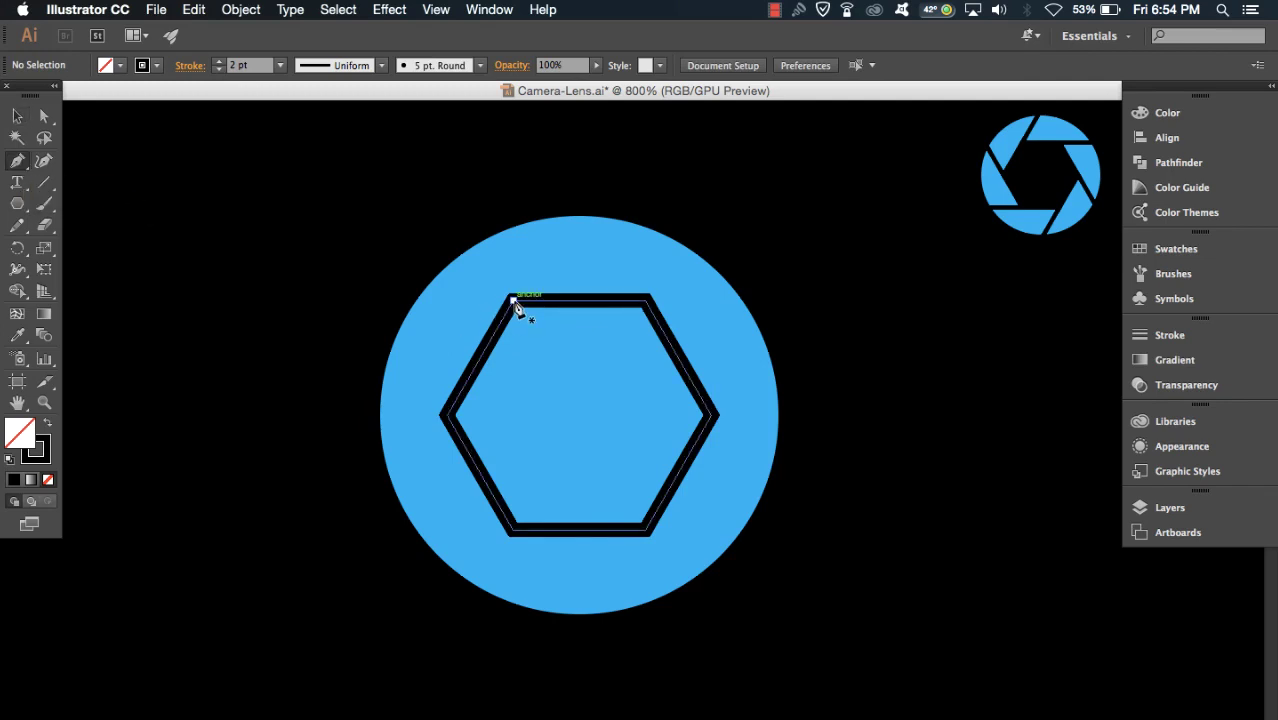
click(513, 301)
click(645, 302)
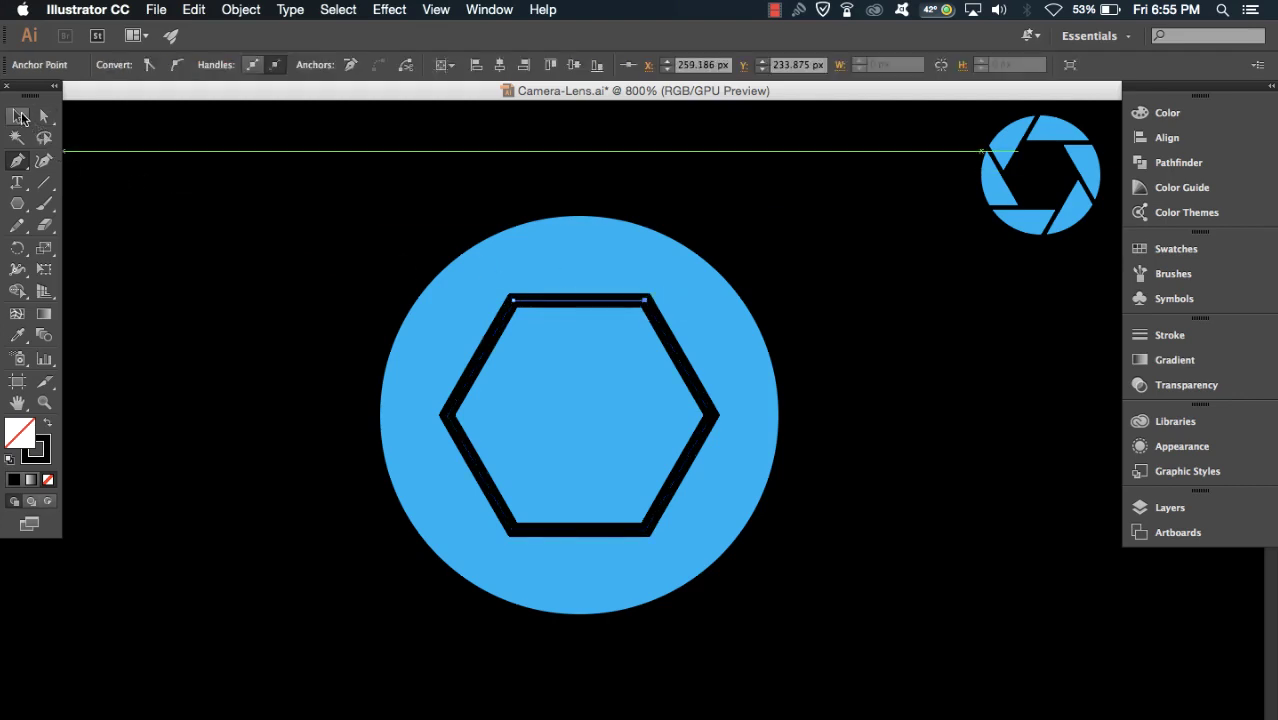
click(20, 117)
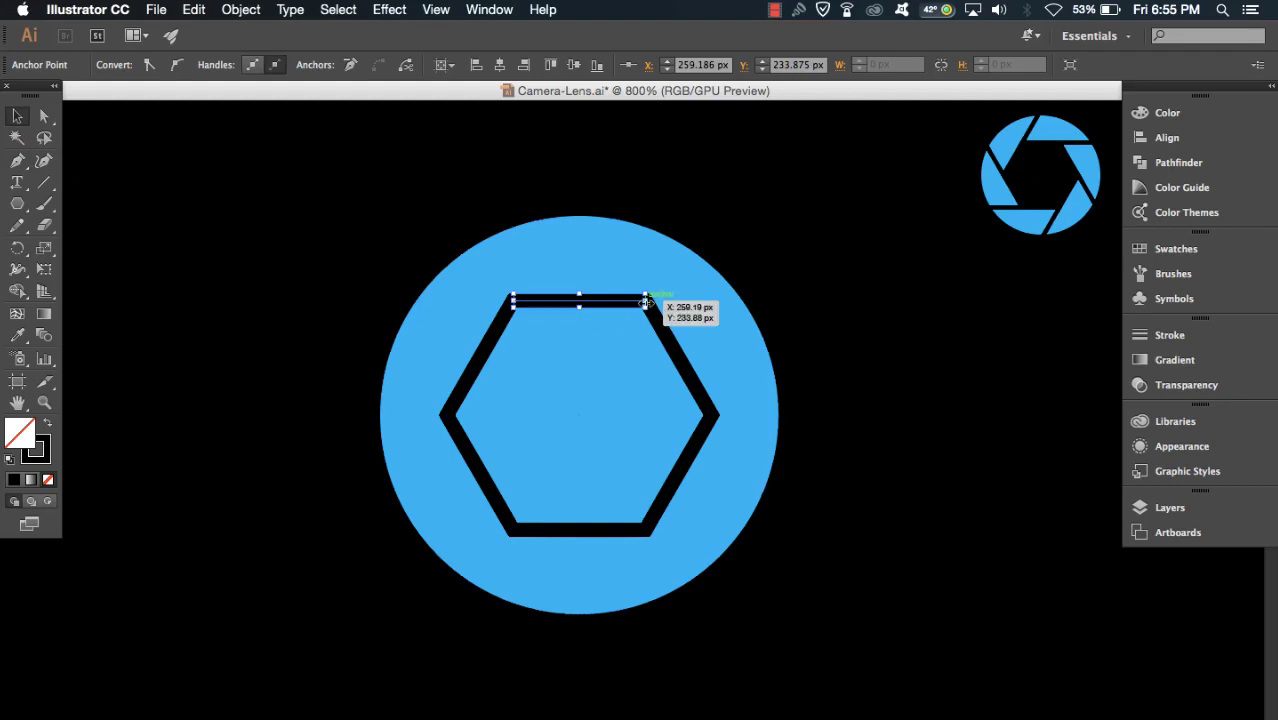
drag(646, 302, 767, 300)
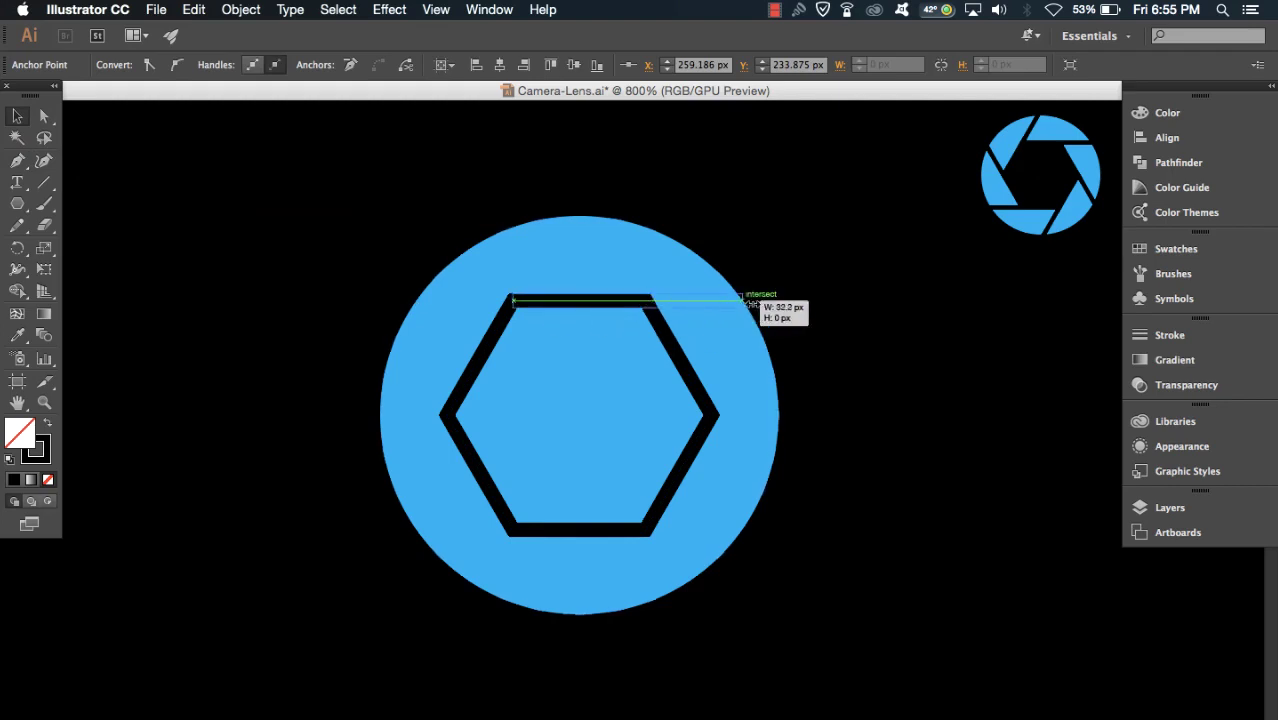
click(887, 397)
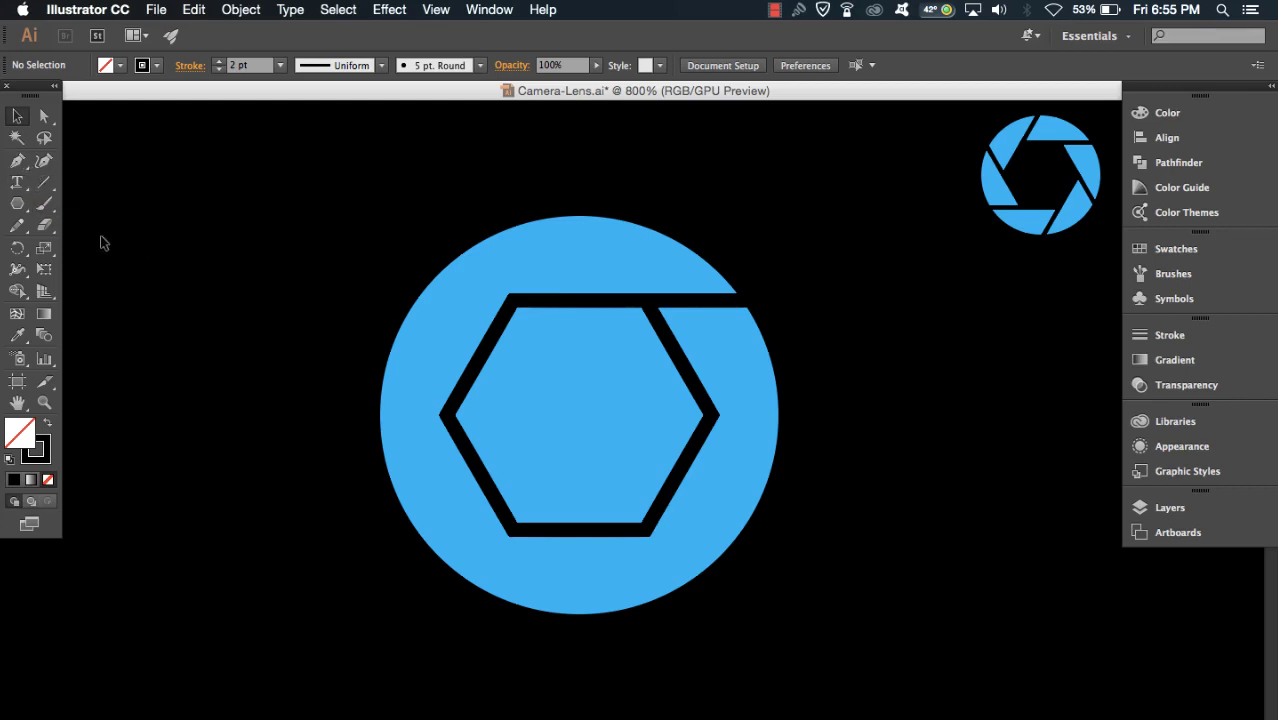
- Draw a line down the hexagon's upper-right edge and extend it to the circle's lower-right rim
click(44, 187)
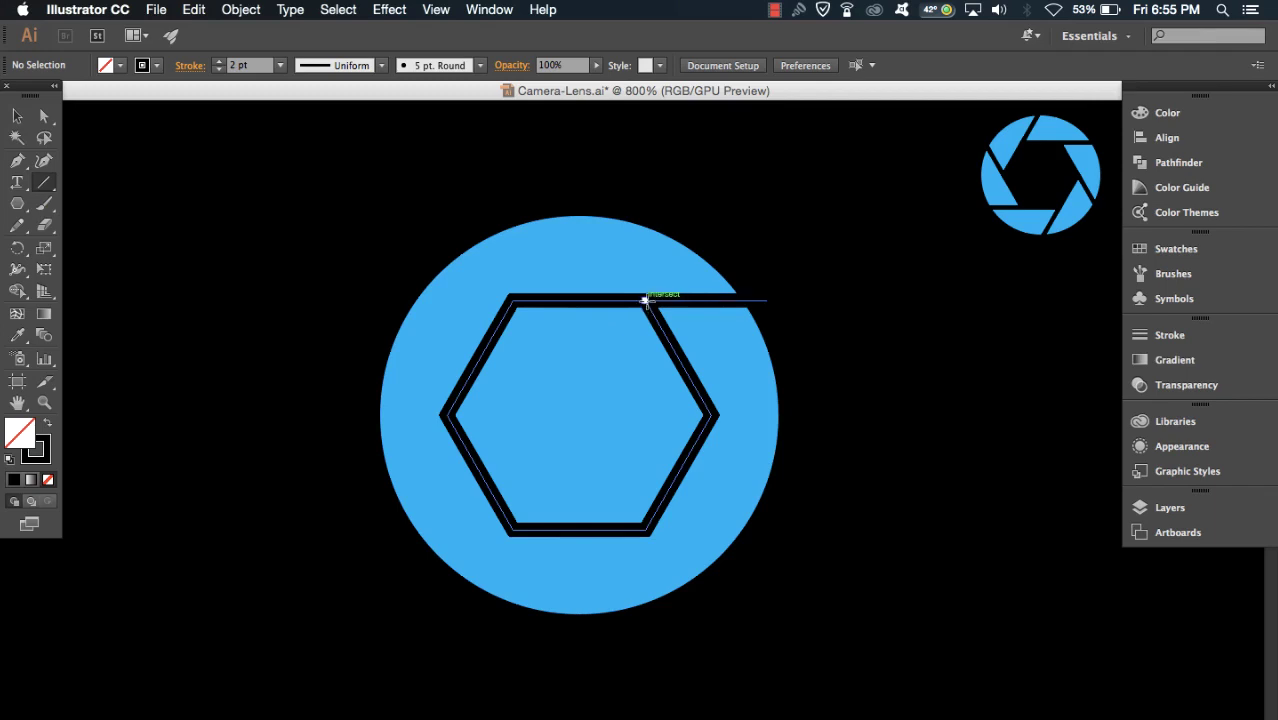
drag(645, 299, 711, 413)
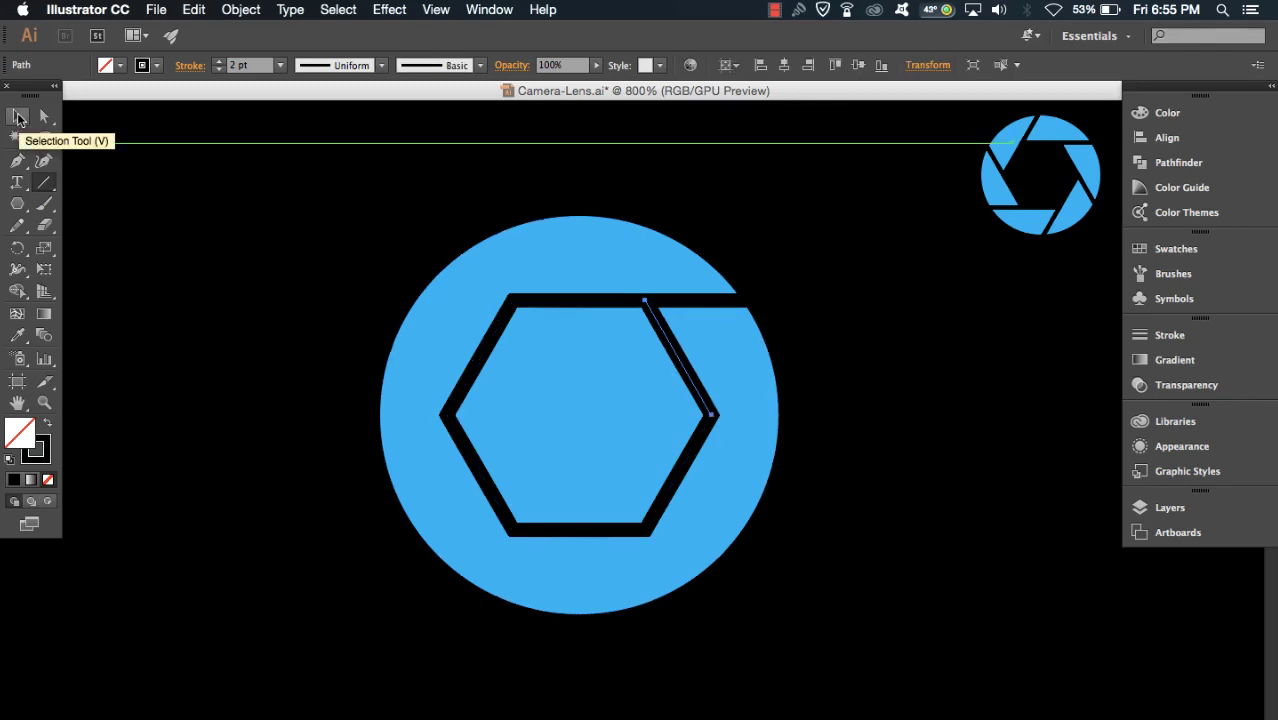
click(18, 118)
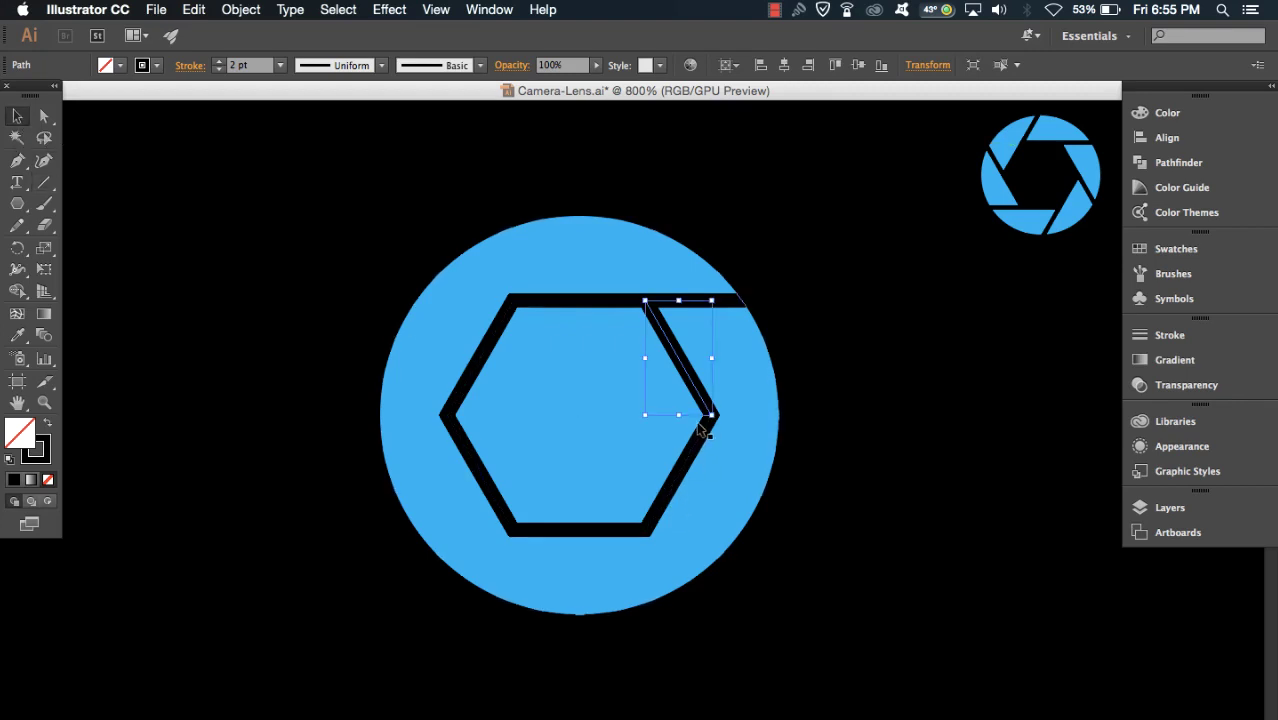
drag(711, 416, 712, 415)
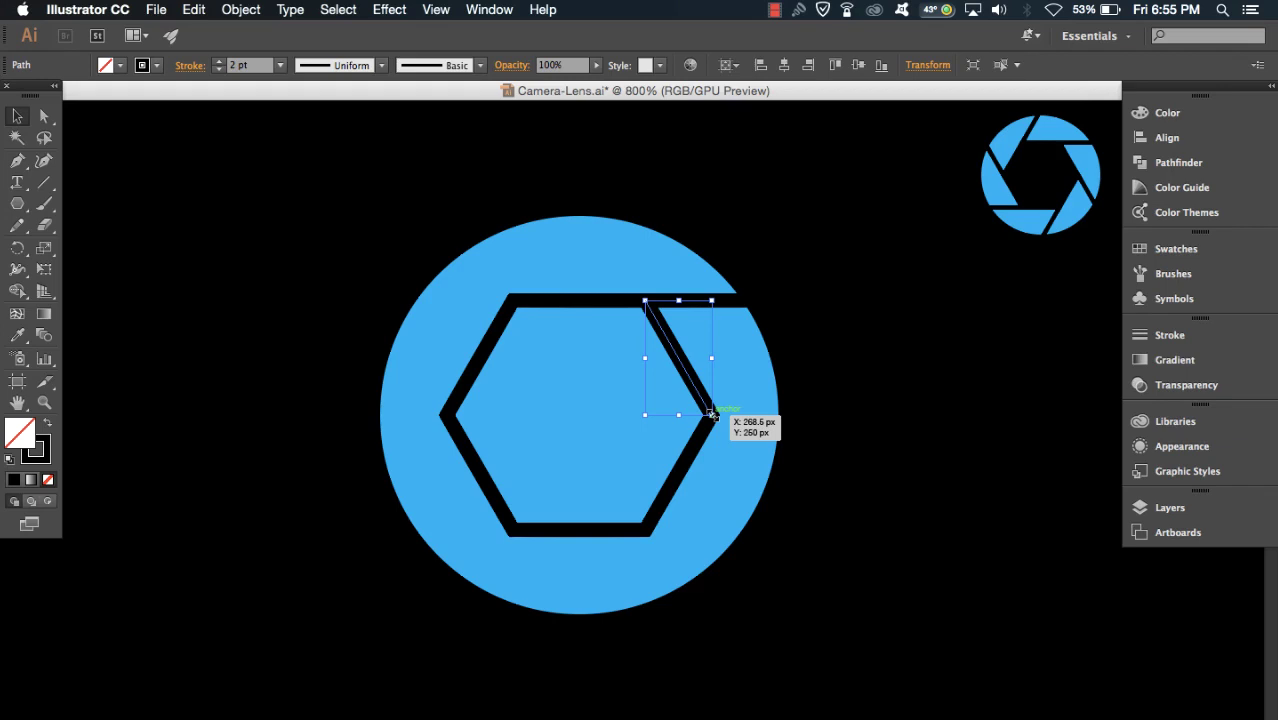
drag(711, 416, 799, 534)
click(865, 488)
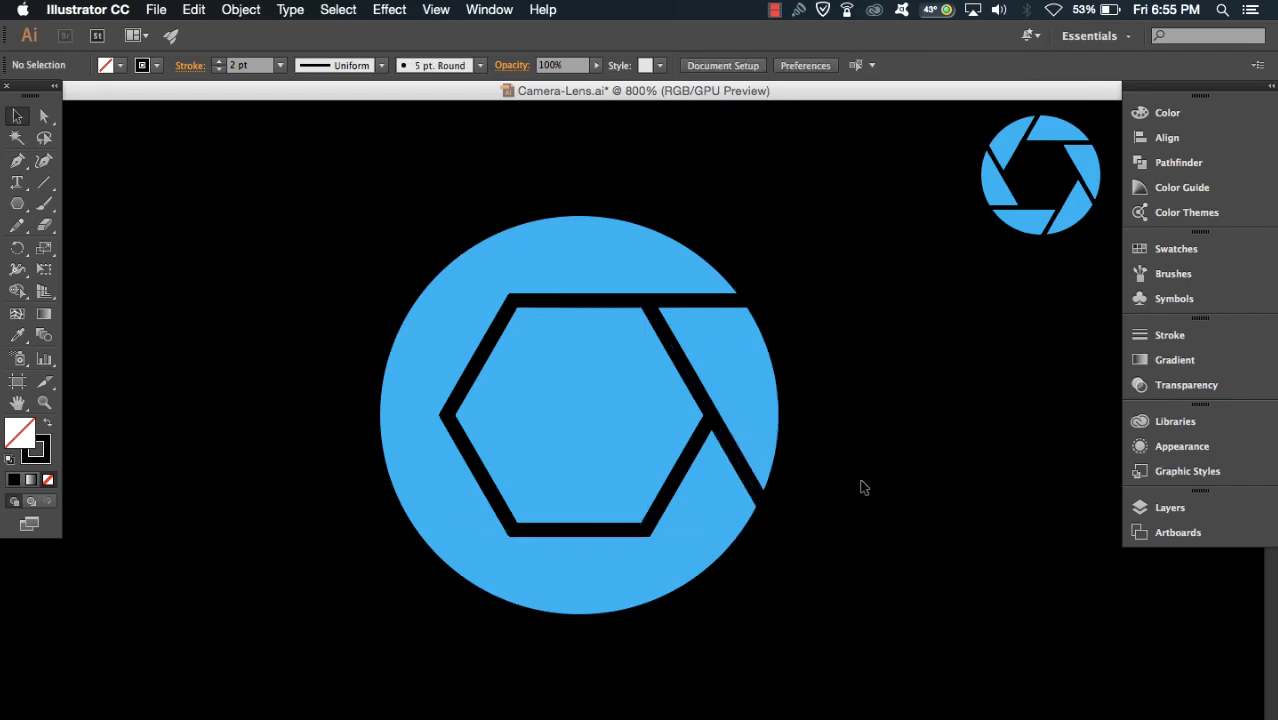
- Extend a line from the hexagon's lower-right edge to the circle's bottom, then draw one along its bottom edge
click(44, 183)
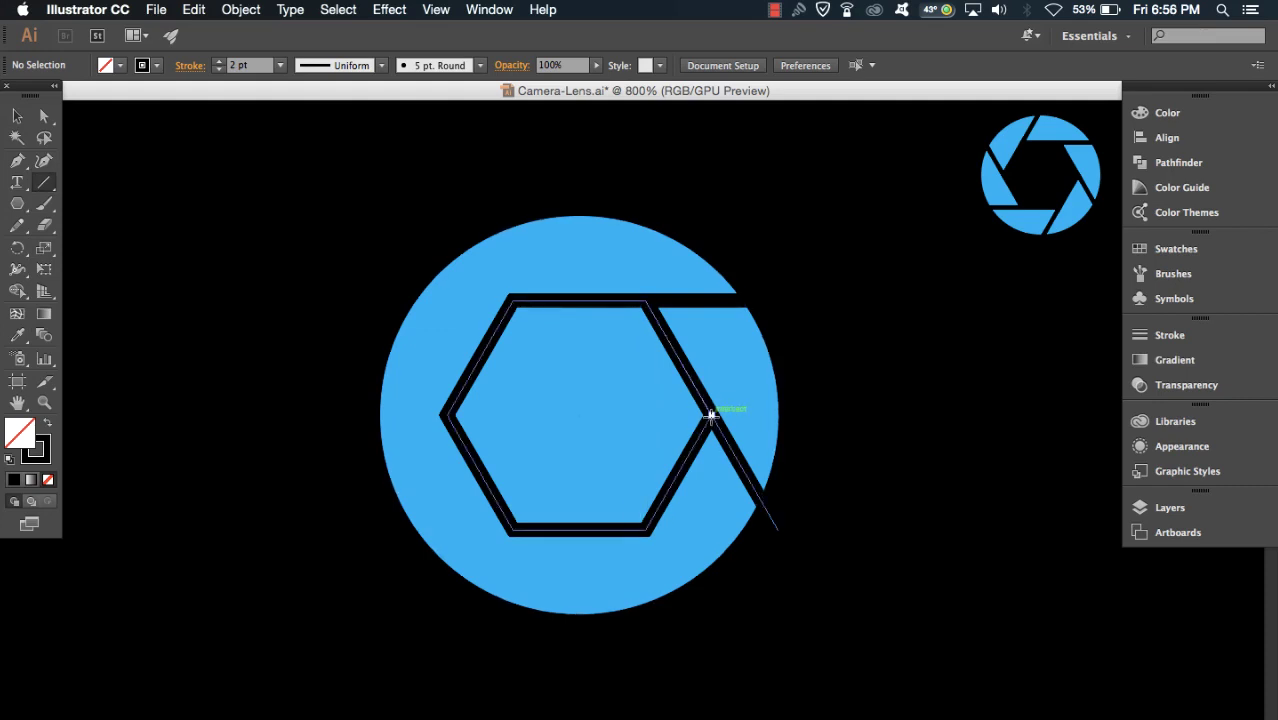
drag(711, 414, 645, 530)
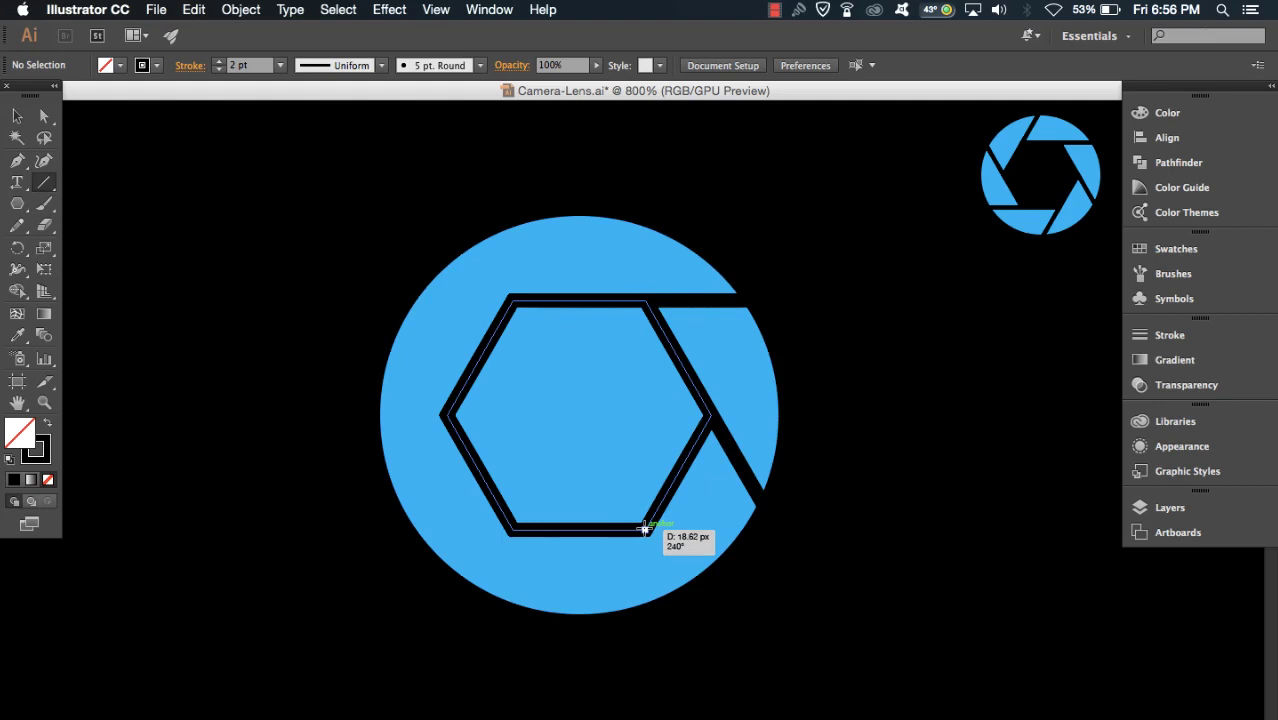
drag(645, 530, 645, 530)
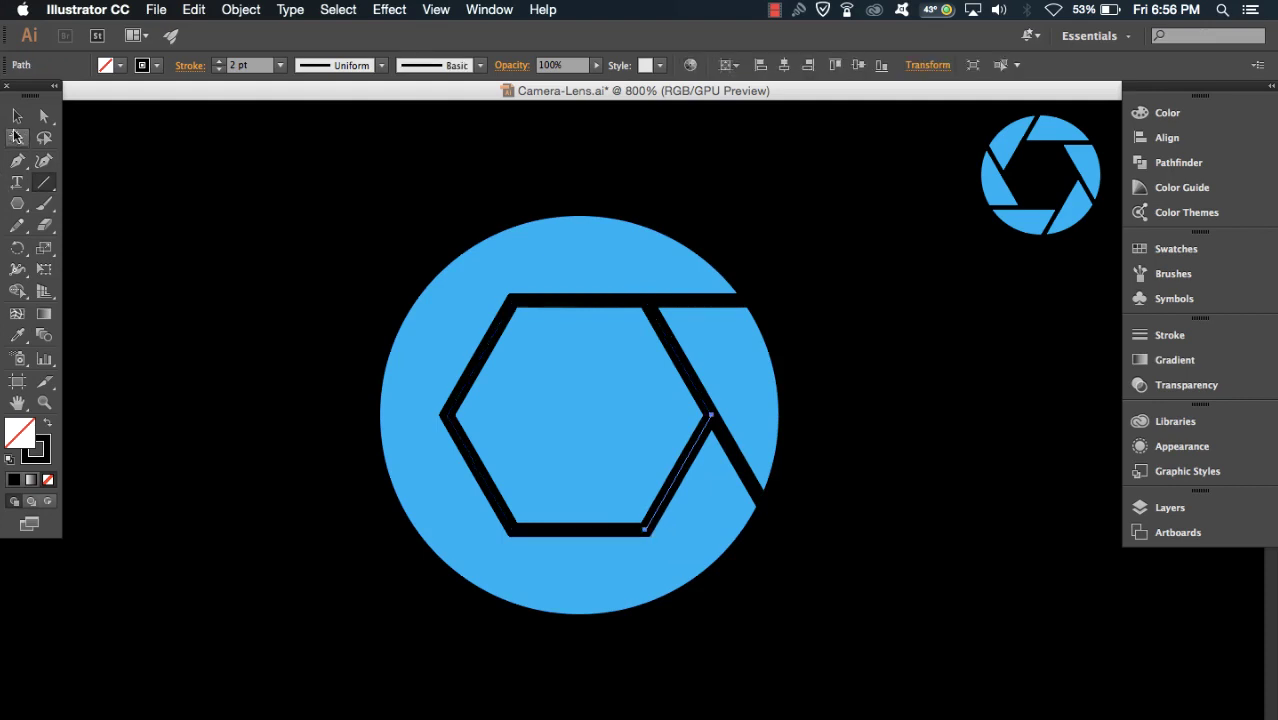
click(16, 117)
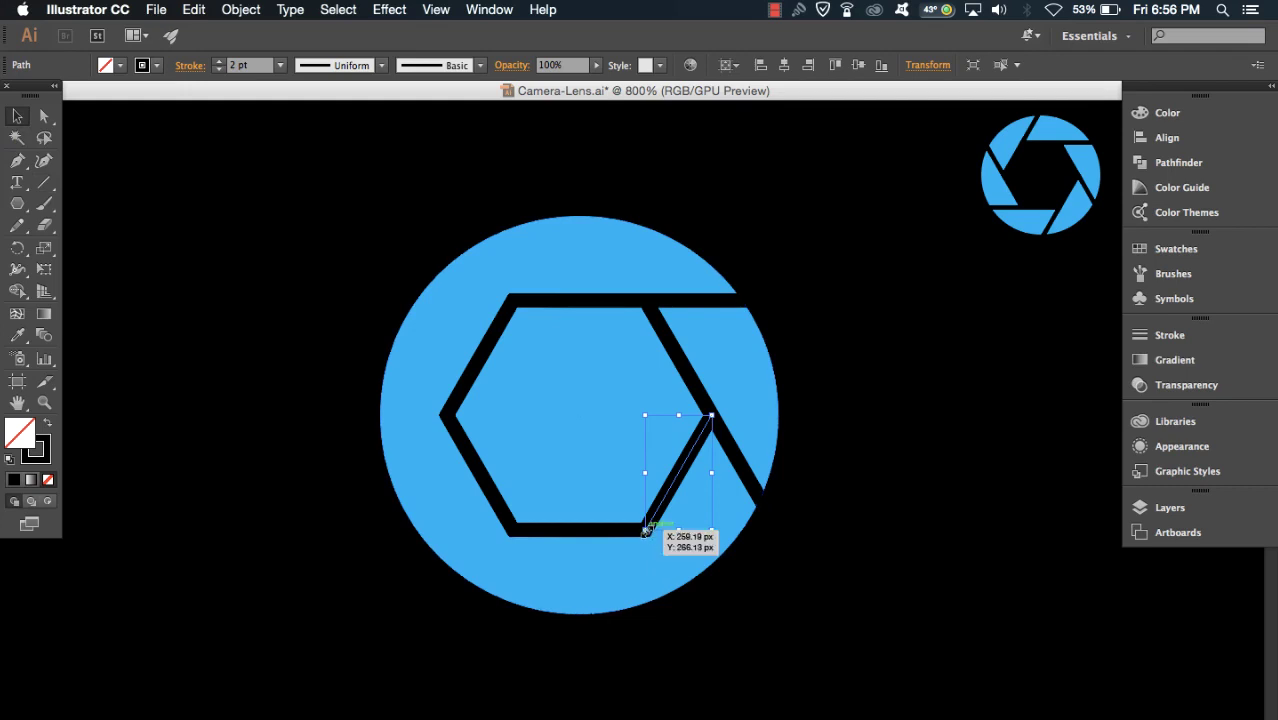
drag(645, 530, 585, 660)
click(882, 642)
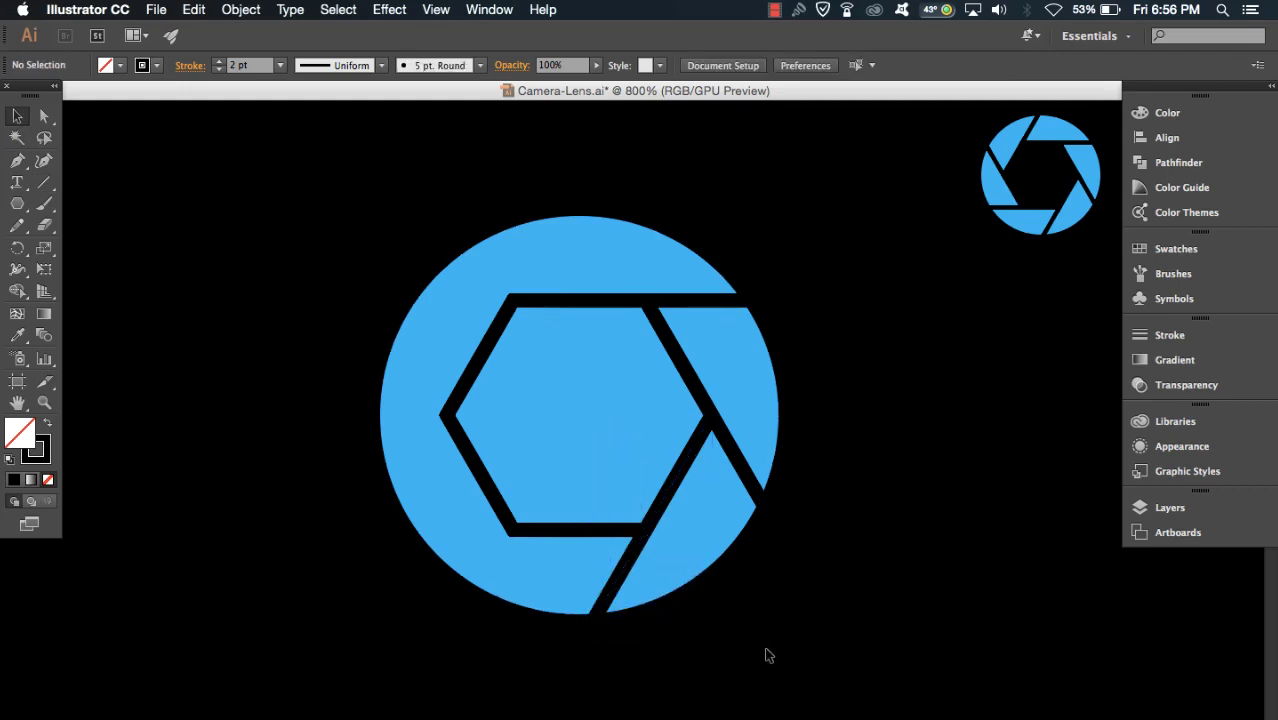
click(44, 183)
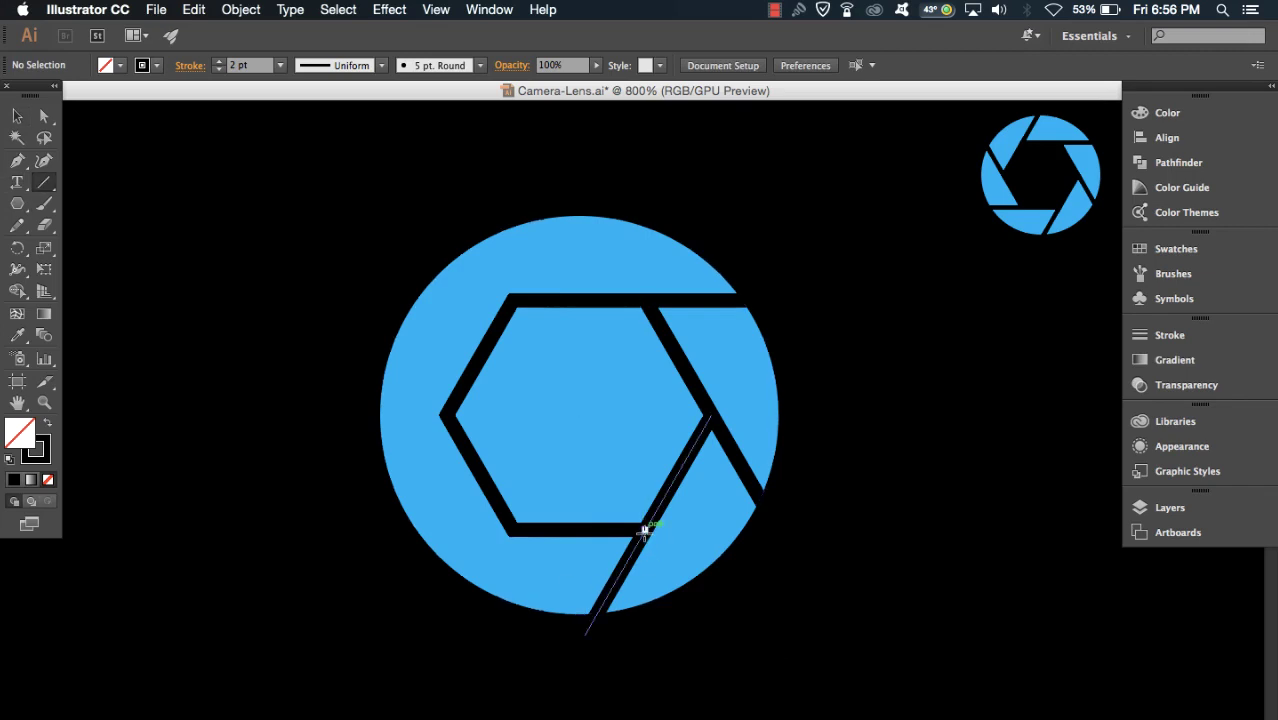
drag(645, 530, 513, 530)
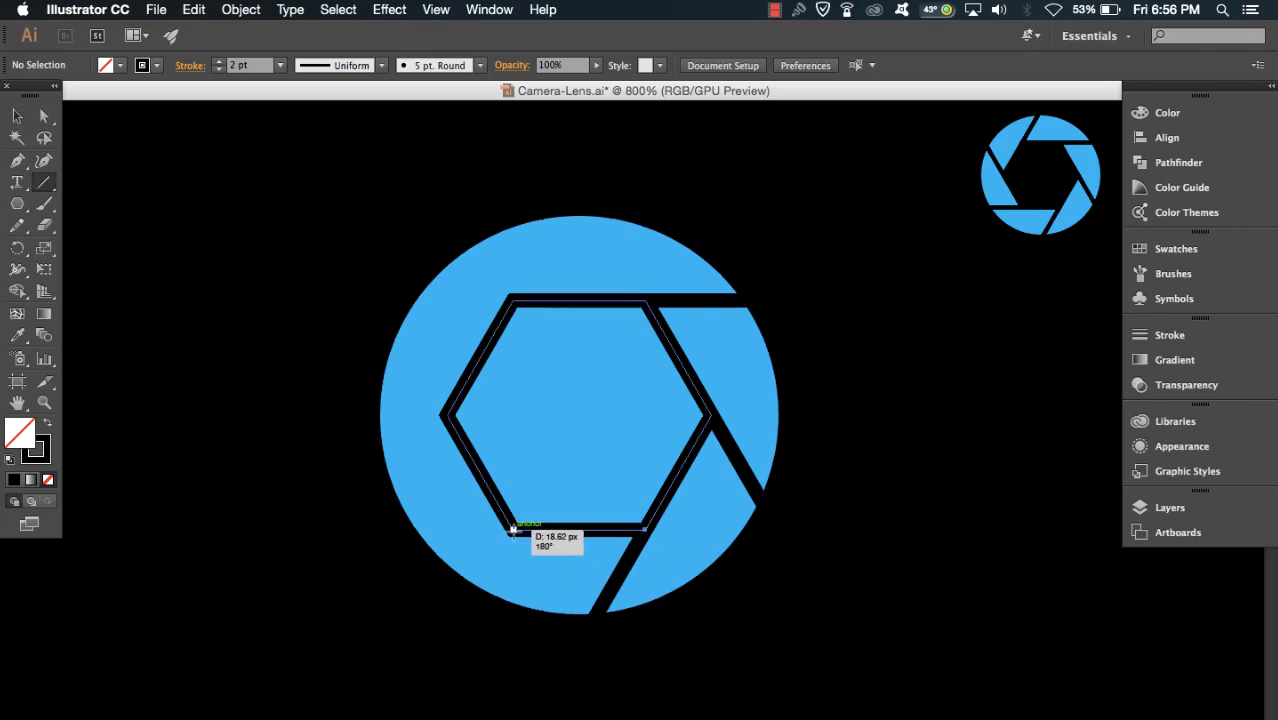
- Stretch the bottom-edge line left to the circle's left edge
click(17, 116)
click(513, 530)
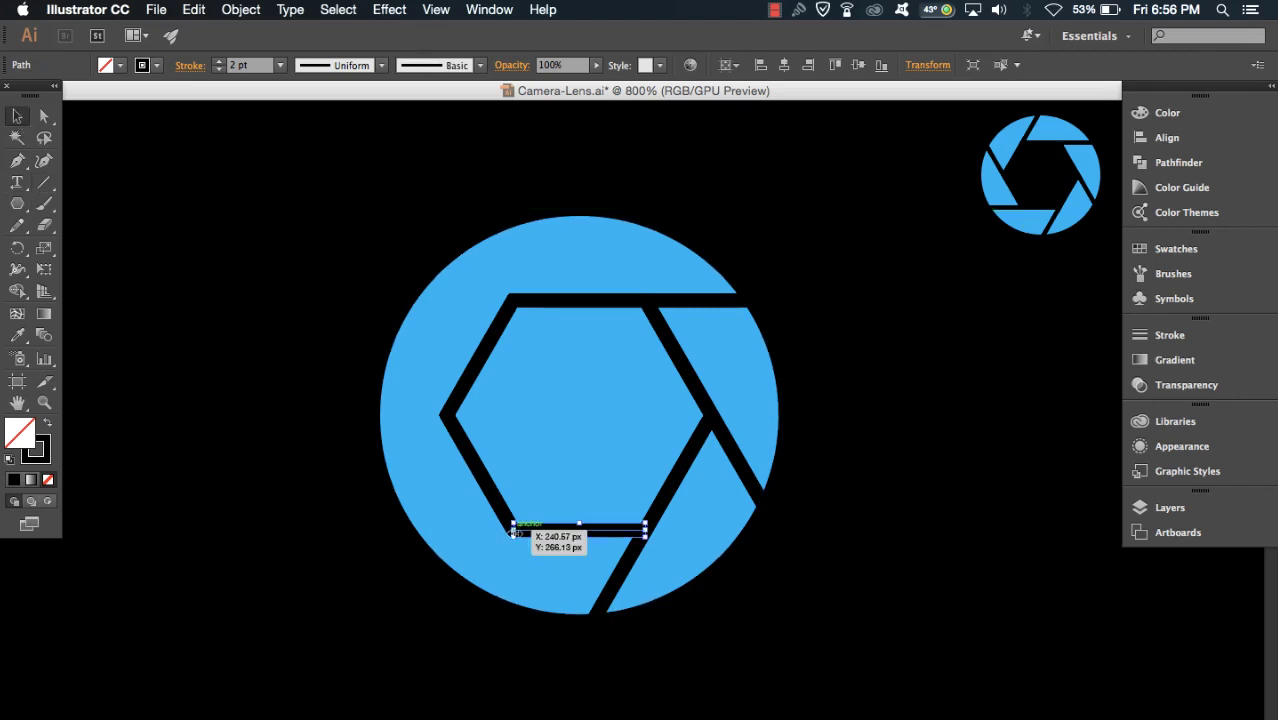
drag(512, 530, 416, 529)
drag(366, 528, 362, 528)
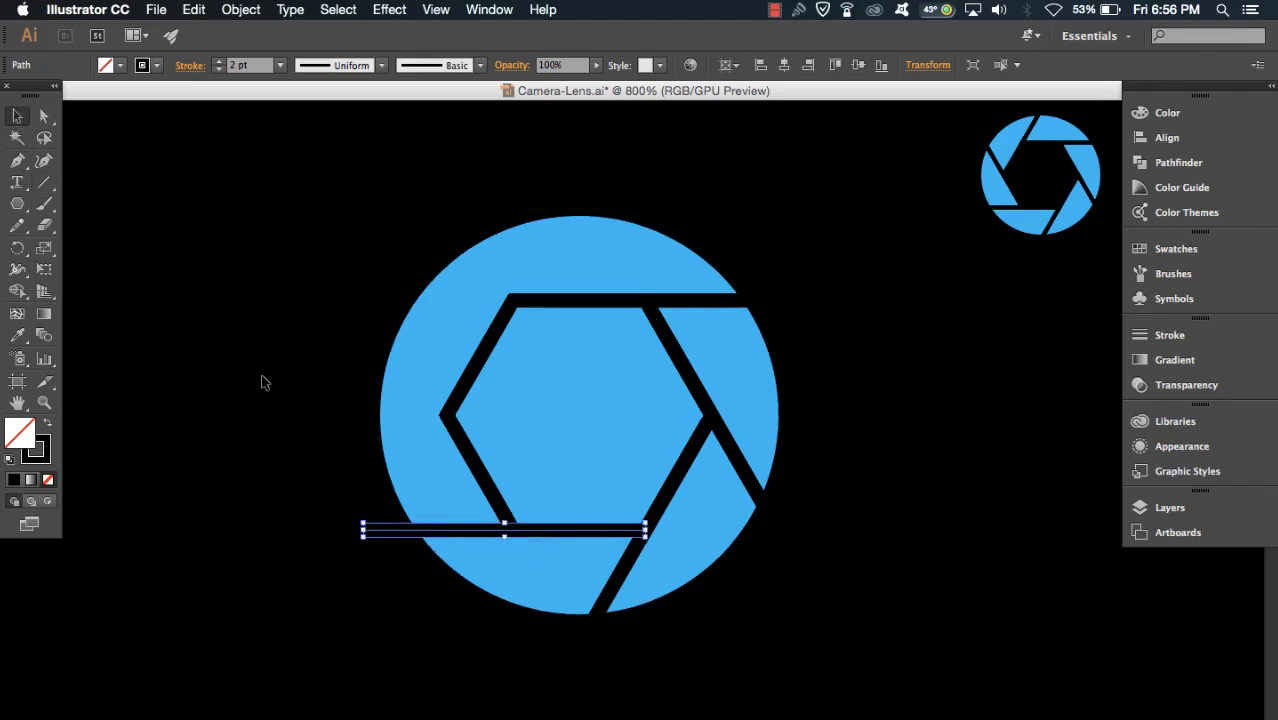
super+click(74, 228)
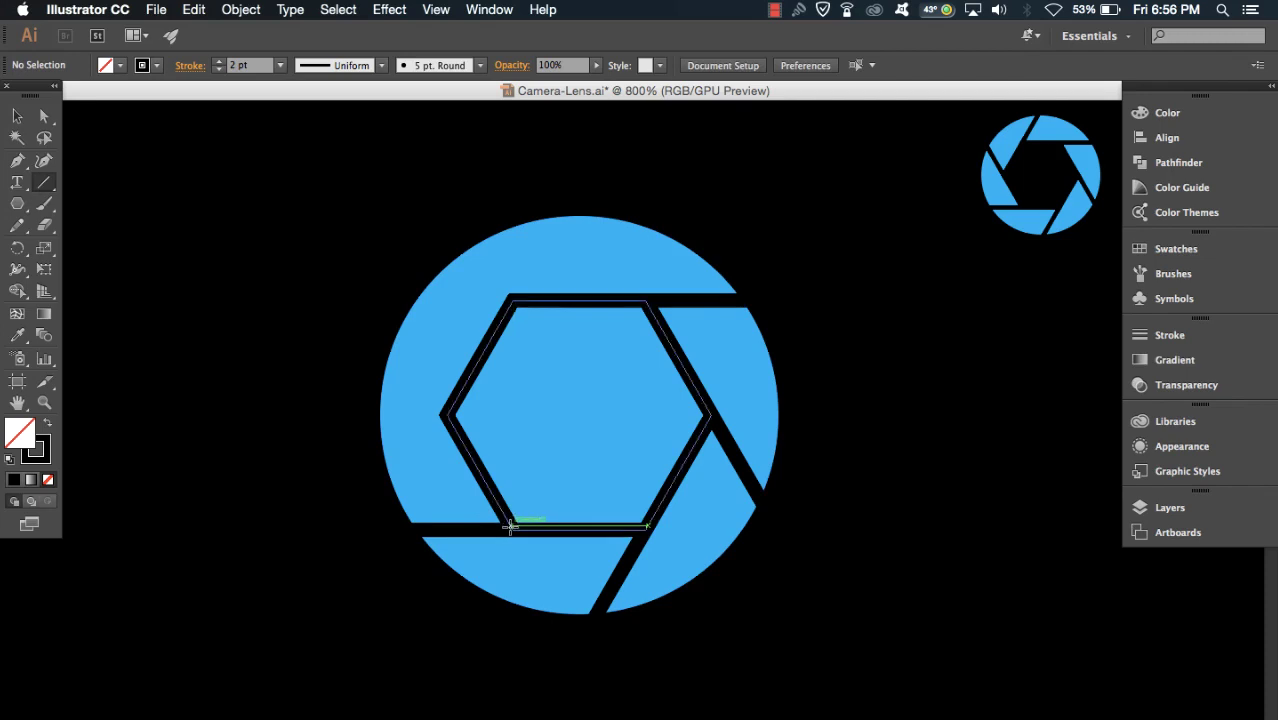
- Draw a line along the hexagon's lower-left edge and extend it up-left to the rim
drag(512, 528, 445, 413)
key(v)
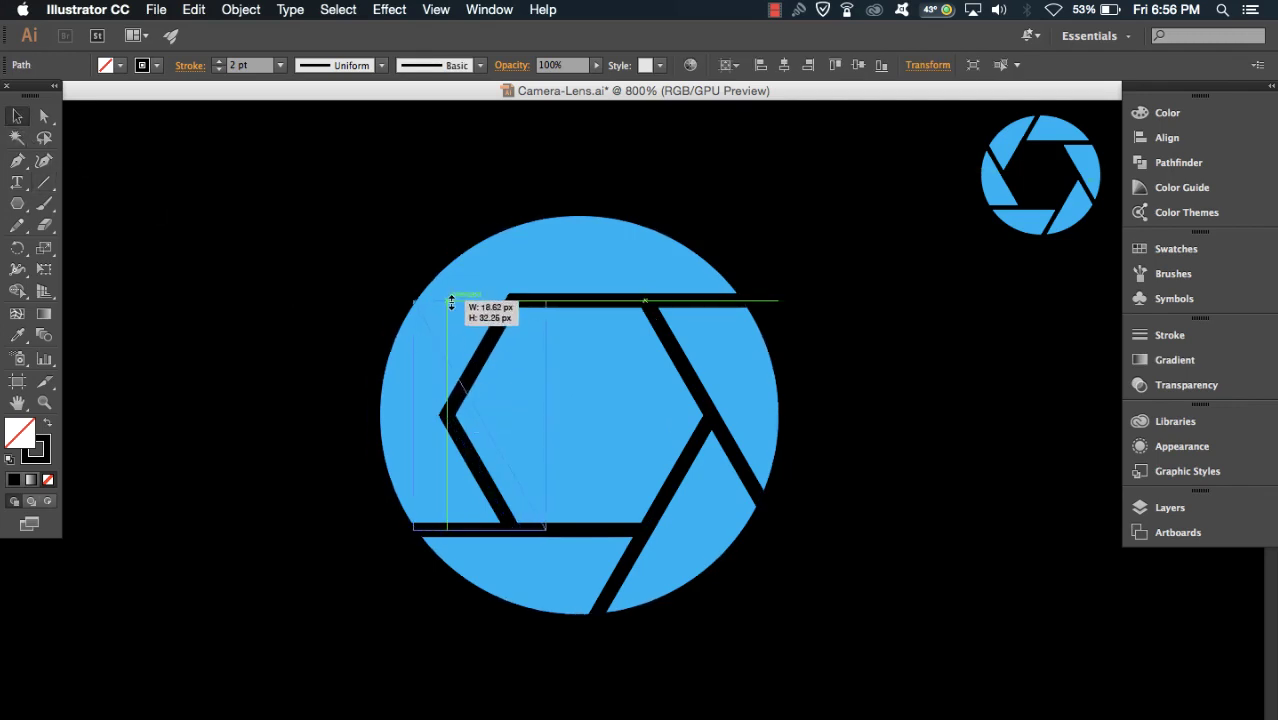
drag(481, 417, 451, 298)
key(cmd+z)
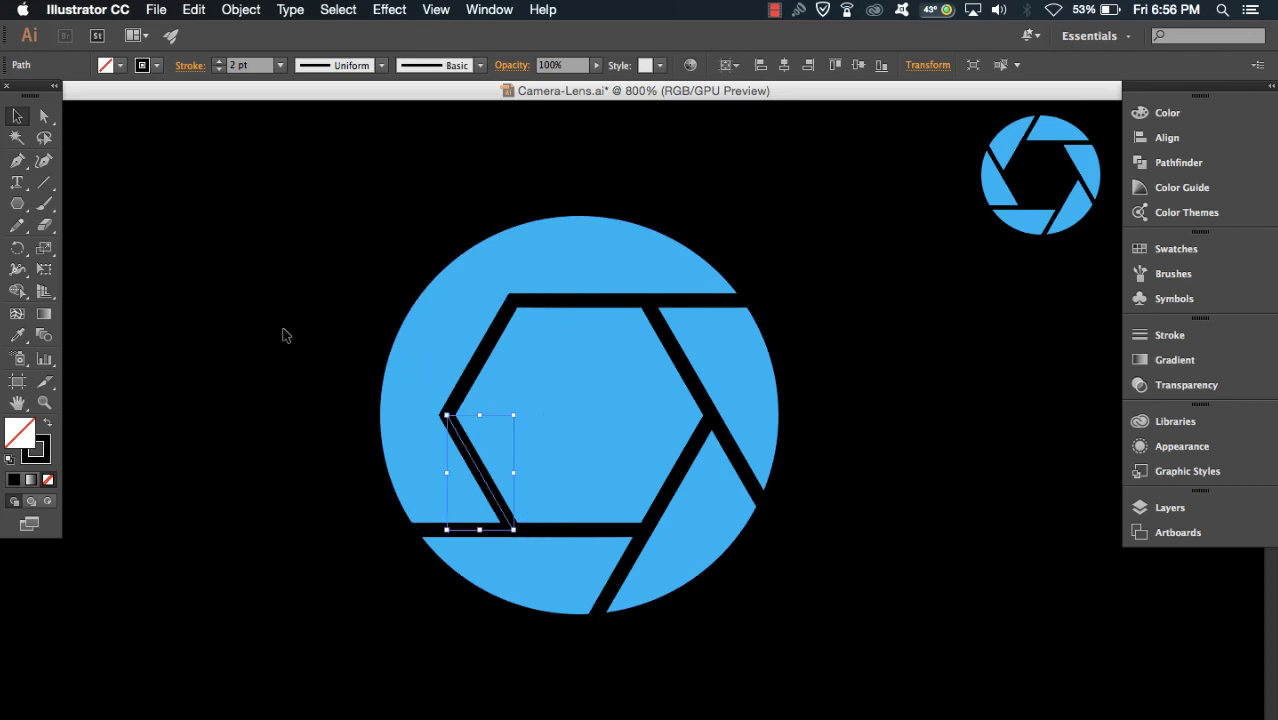
drag(448, 419, 350, 300)
click(257, 374)
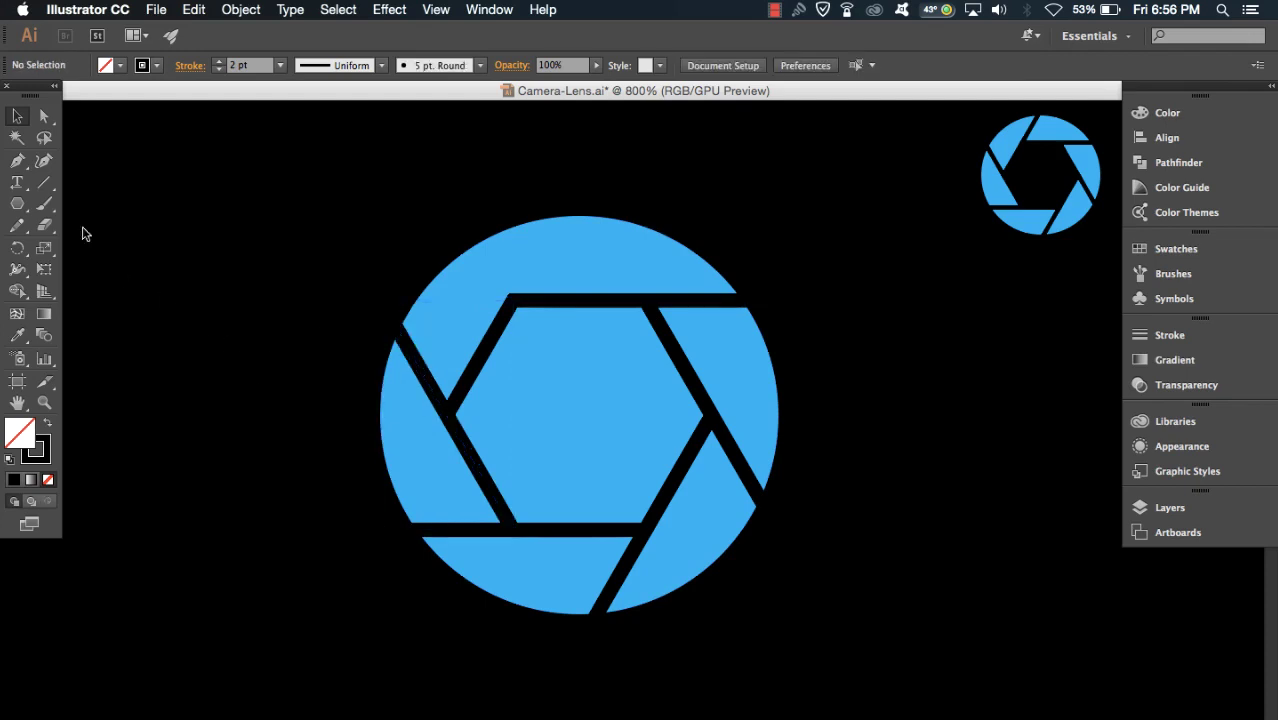
- Draw a line along the hexagon's upper-left edge and extend it to the circle's top
click(44, 182)
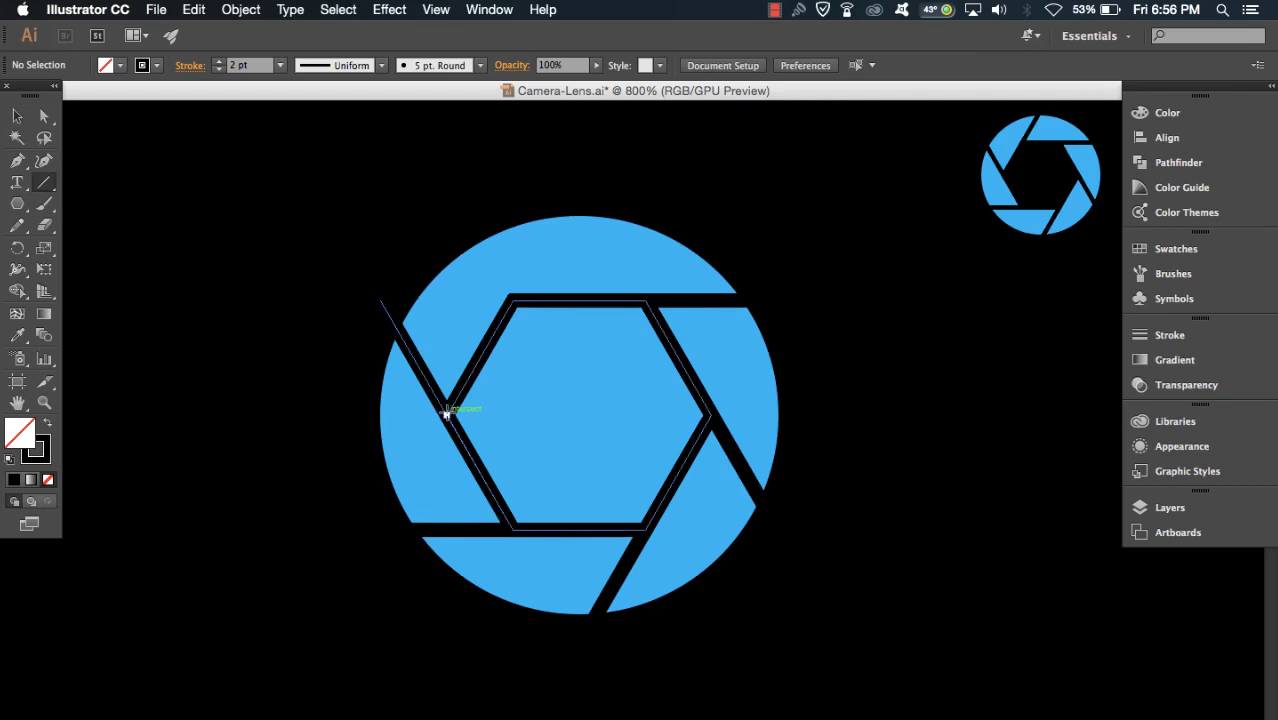
drag(446, 412, 512, 299)
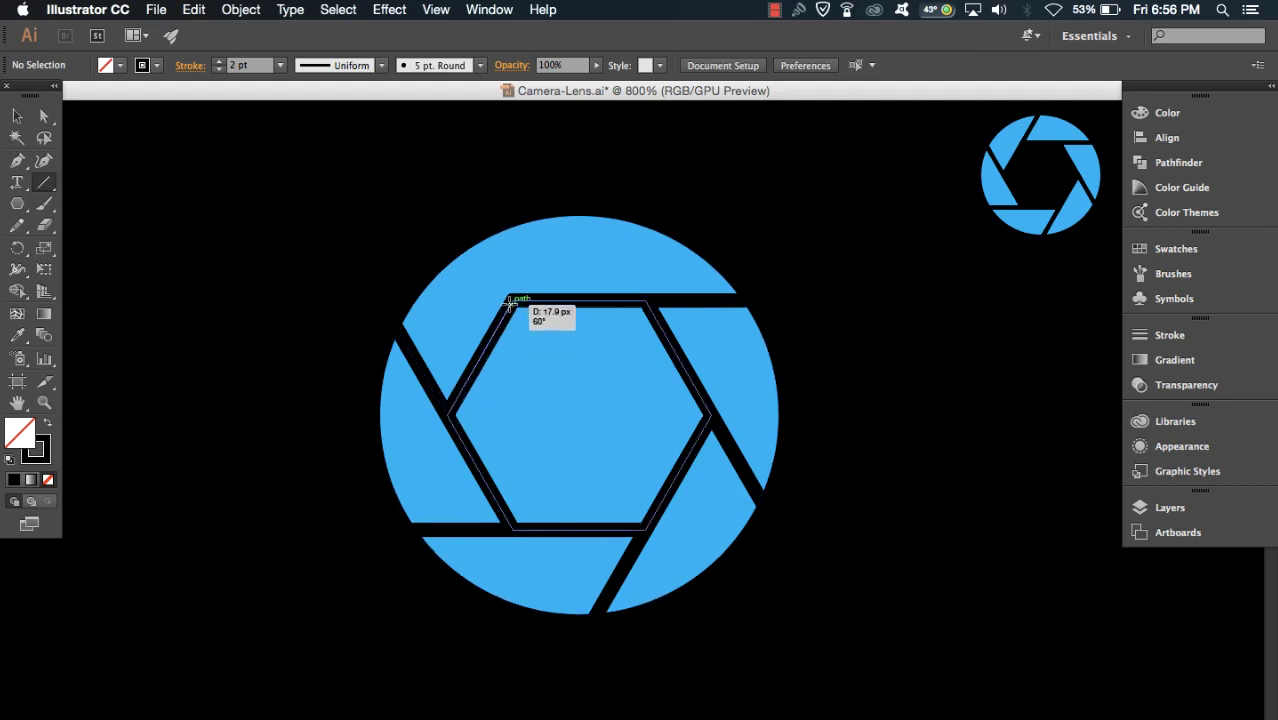
click(17, 116)
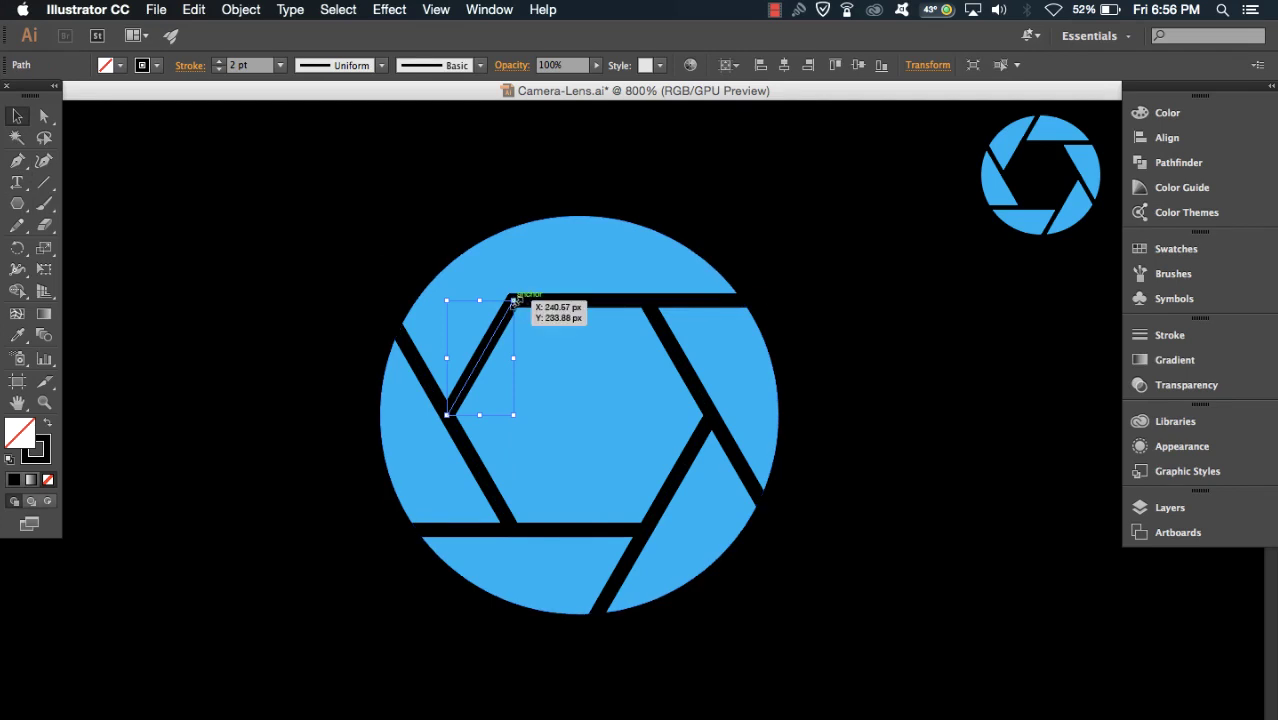
drag(513, 300, 635, 188)
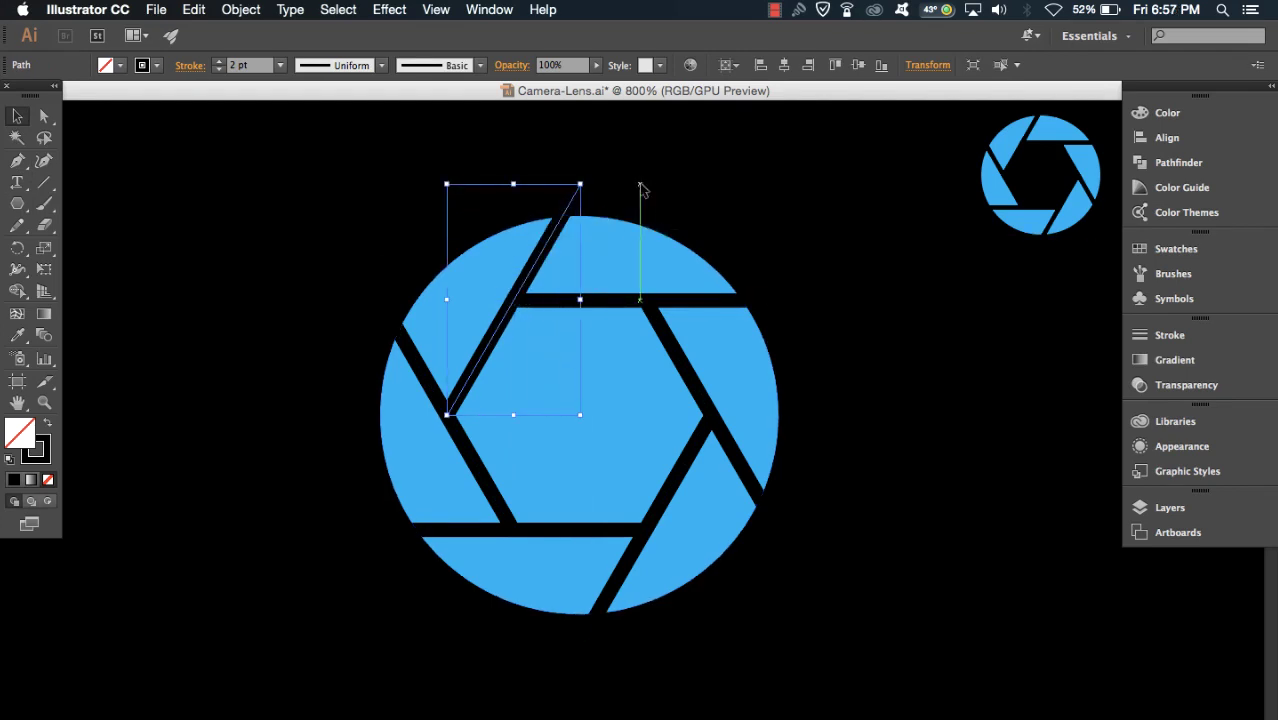
click(868, 357)
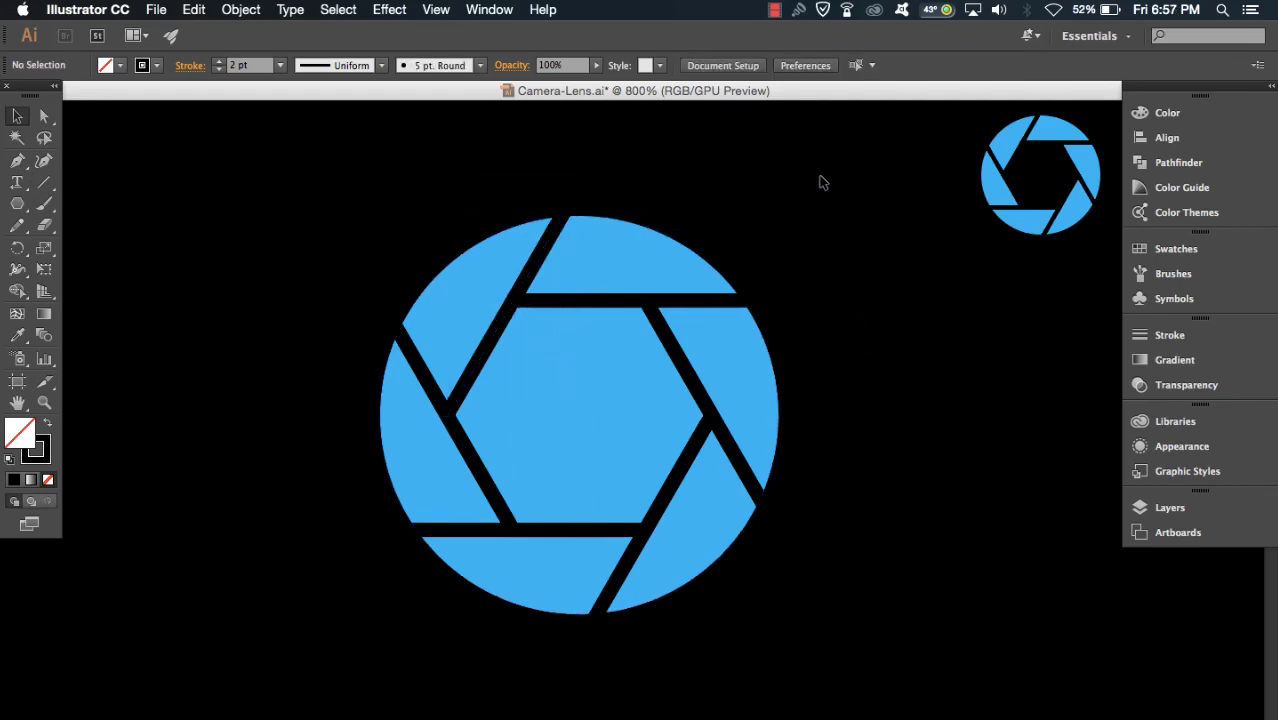
mouse_move(820, 176)
mouse_down()
mouse_move(568, 480)
mouse_move(359, 629)
mouse_up()
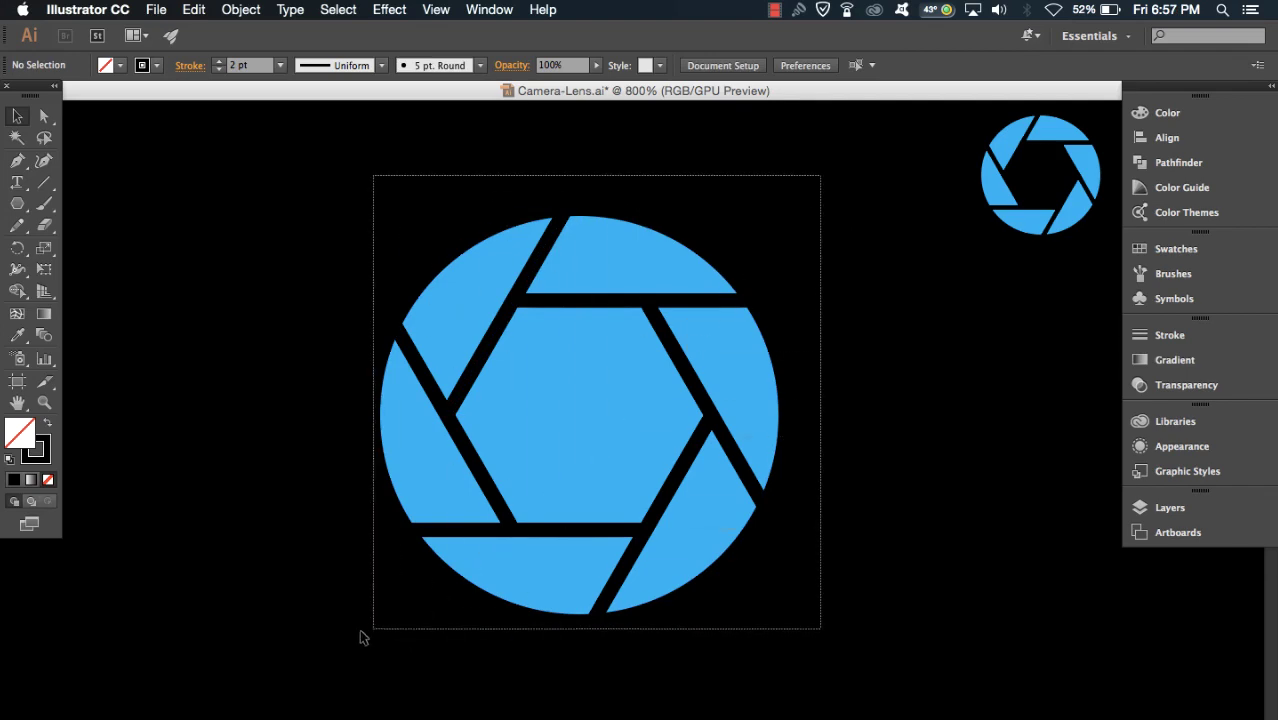
- Expand the selected lines' fill and stroke into shapes with Object > Expand
click(241, 10)
click(259, 187)
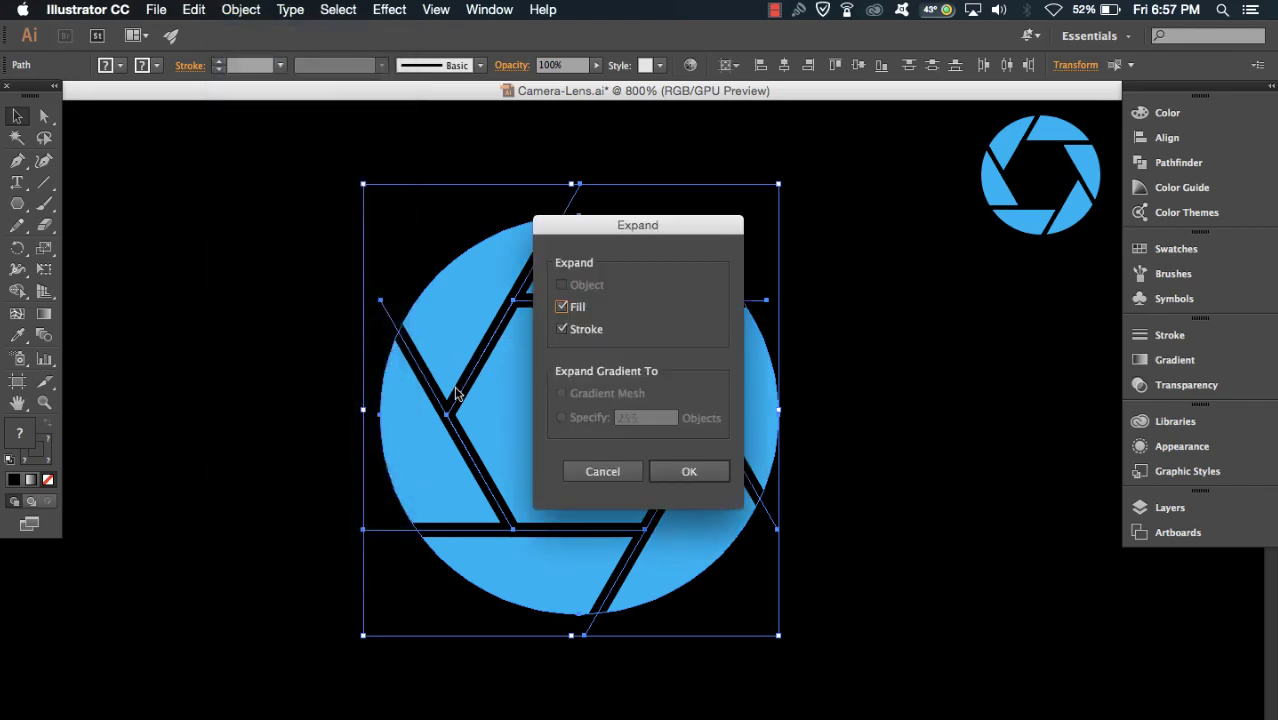
click(682, 476)
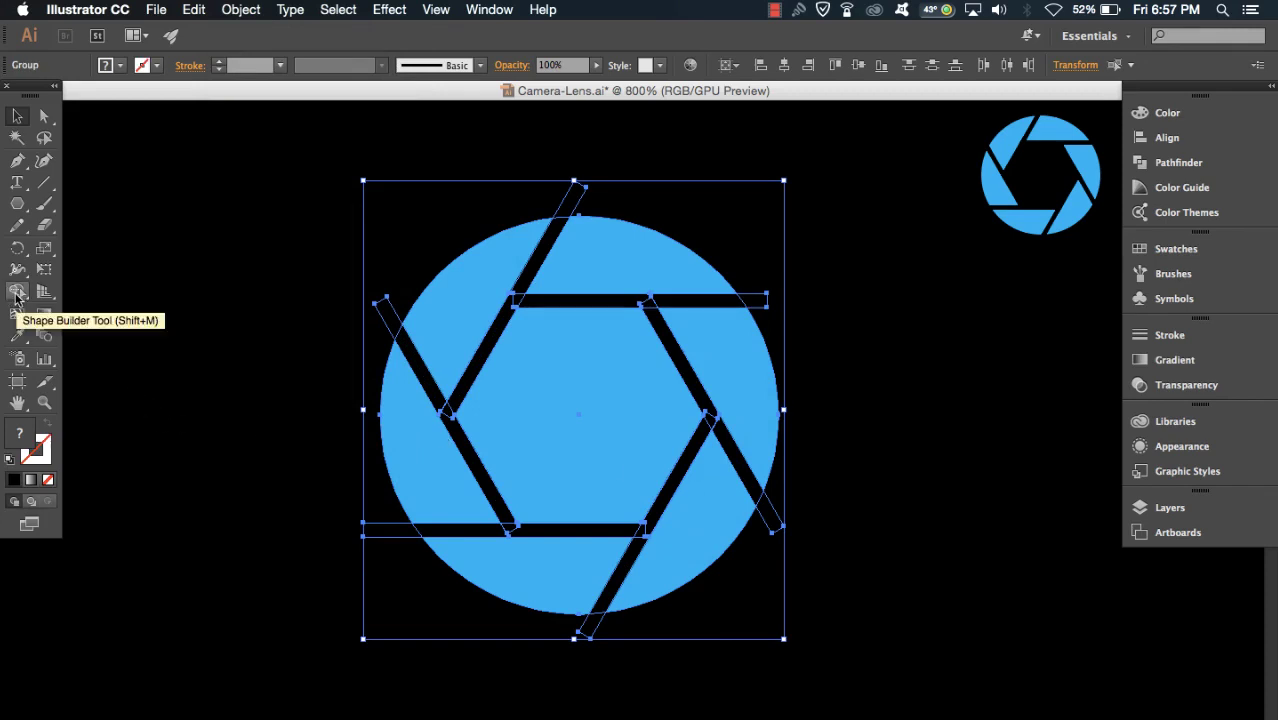
- With Shape Builder, trim the bar ends overhanging the circle at upper left, lower left and bottom
click(16, 292)
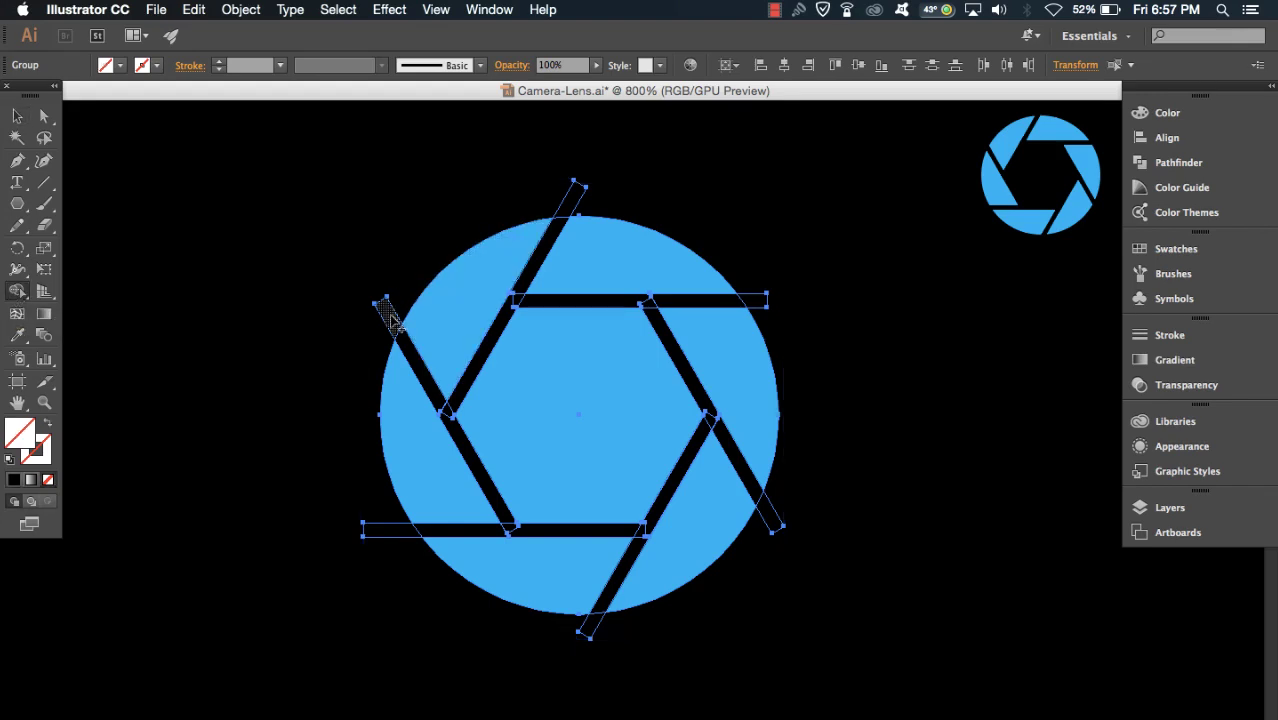
drag(391, 321, 450, 418)
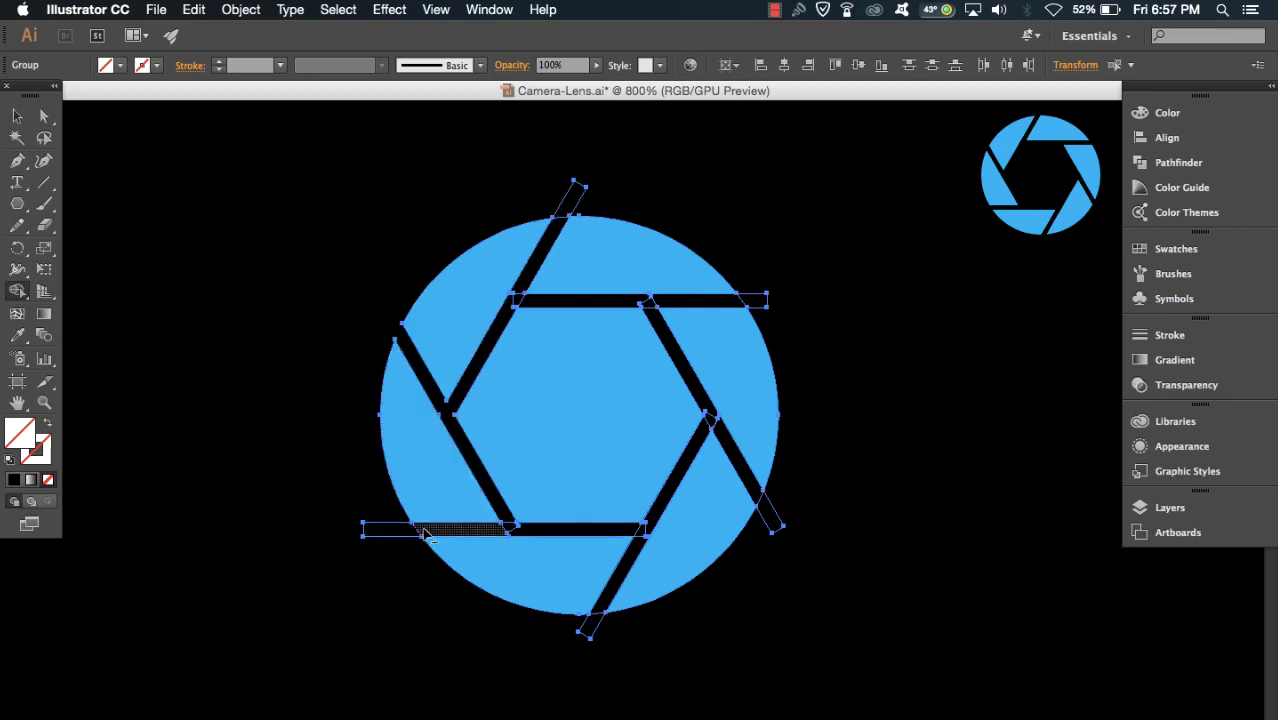
drag(420, 529, 358, 533)
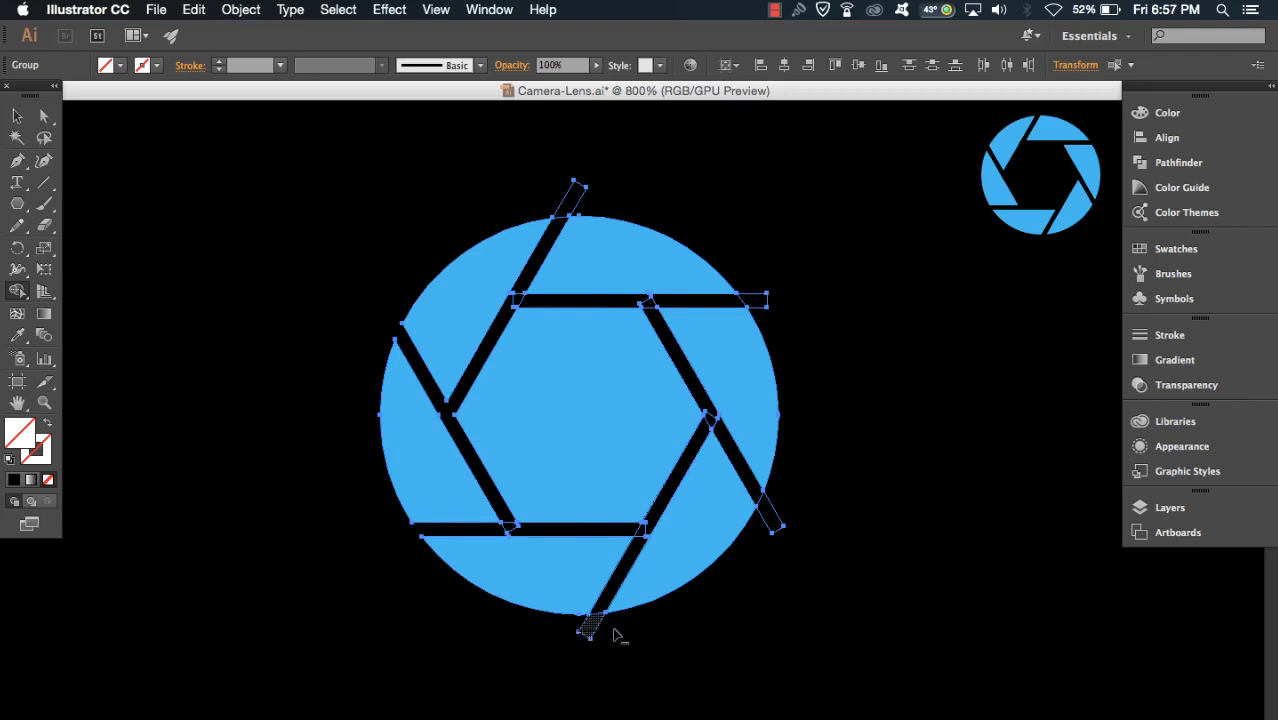
drag(596, 630, 602, 615)
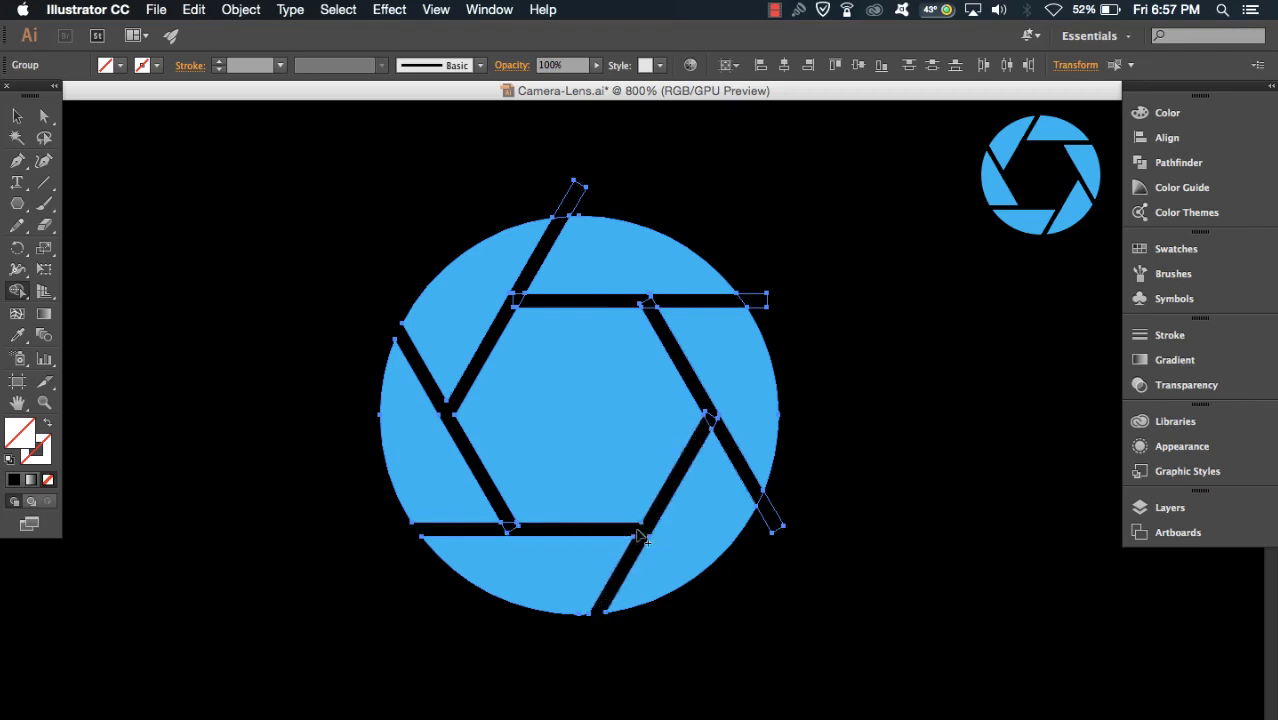
- Trim the lower-right, upper-right and top bar tips and the leftover piece, then select all pieces
alt+click(766, 506)
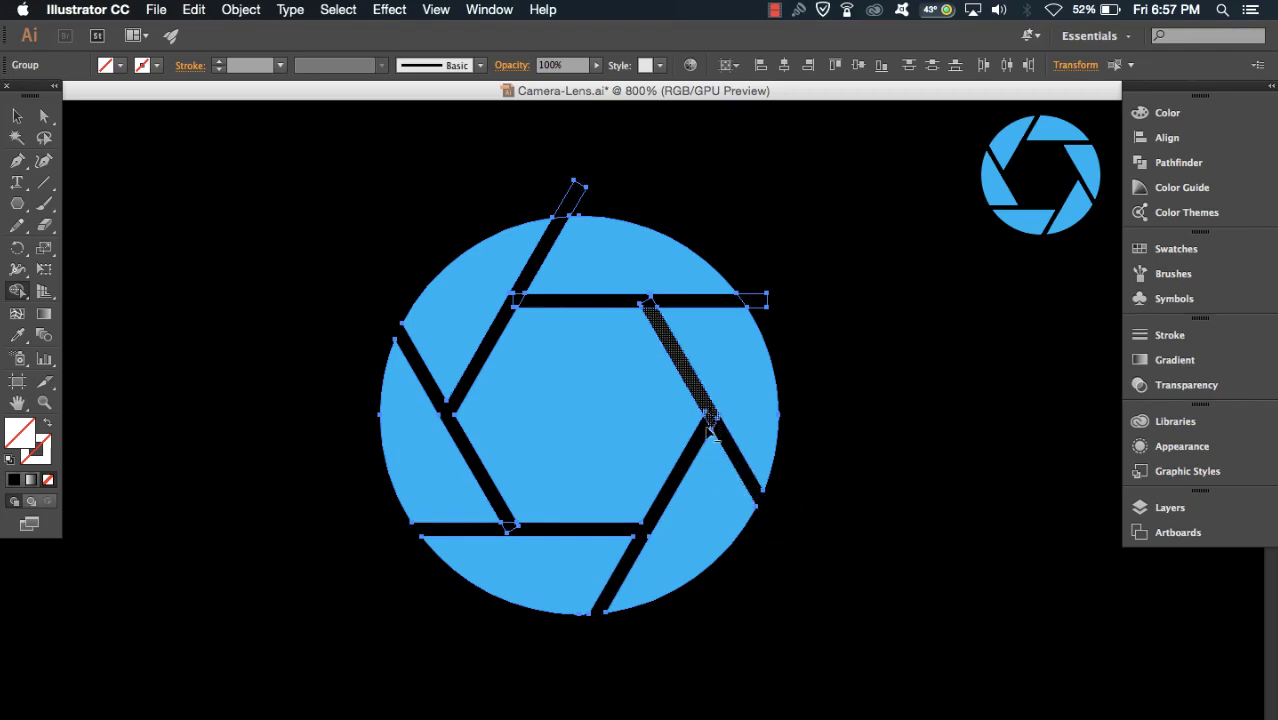
alt+click(755, 301)
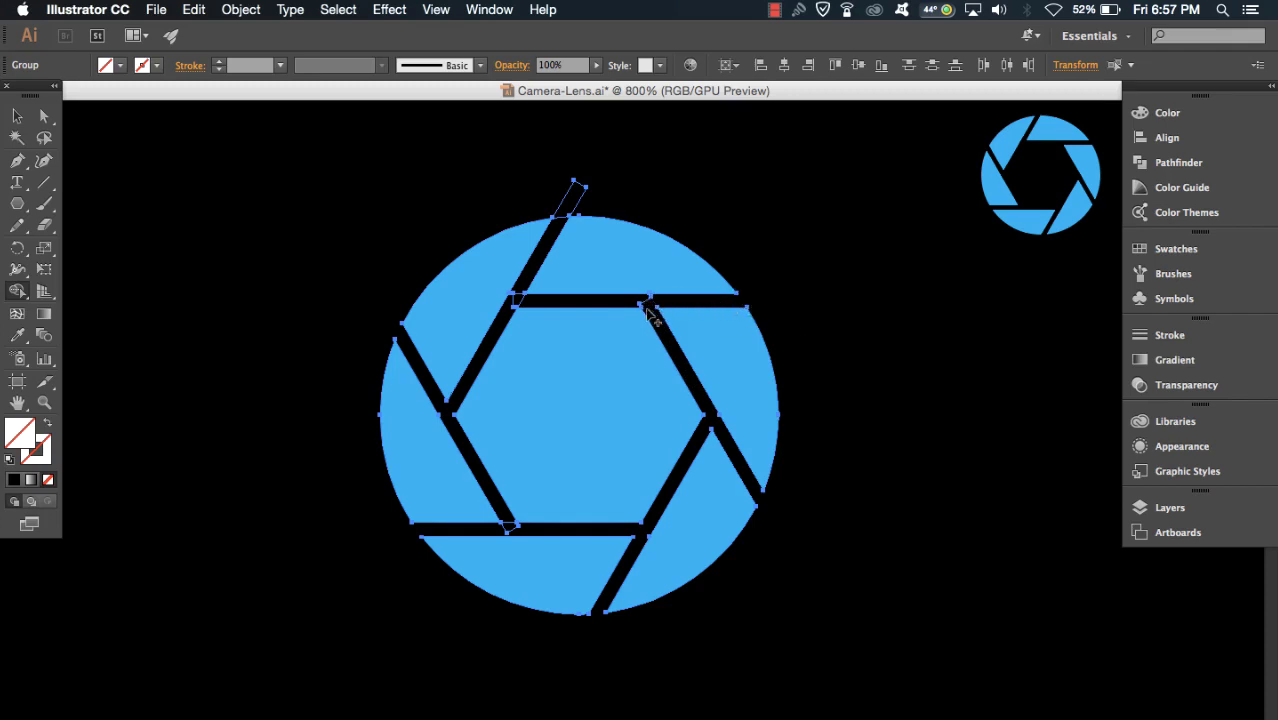
alt+click(574, 196)
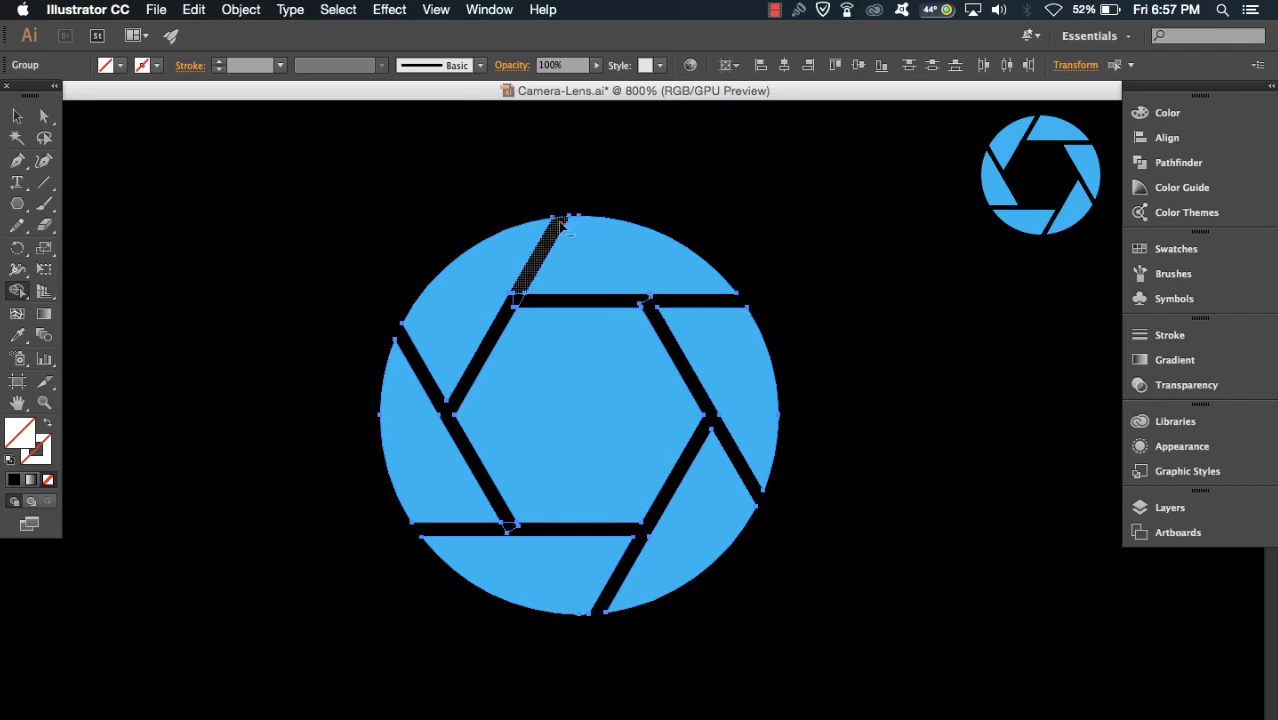
alt+click(518, 300)
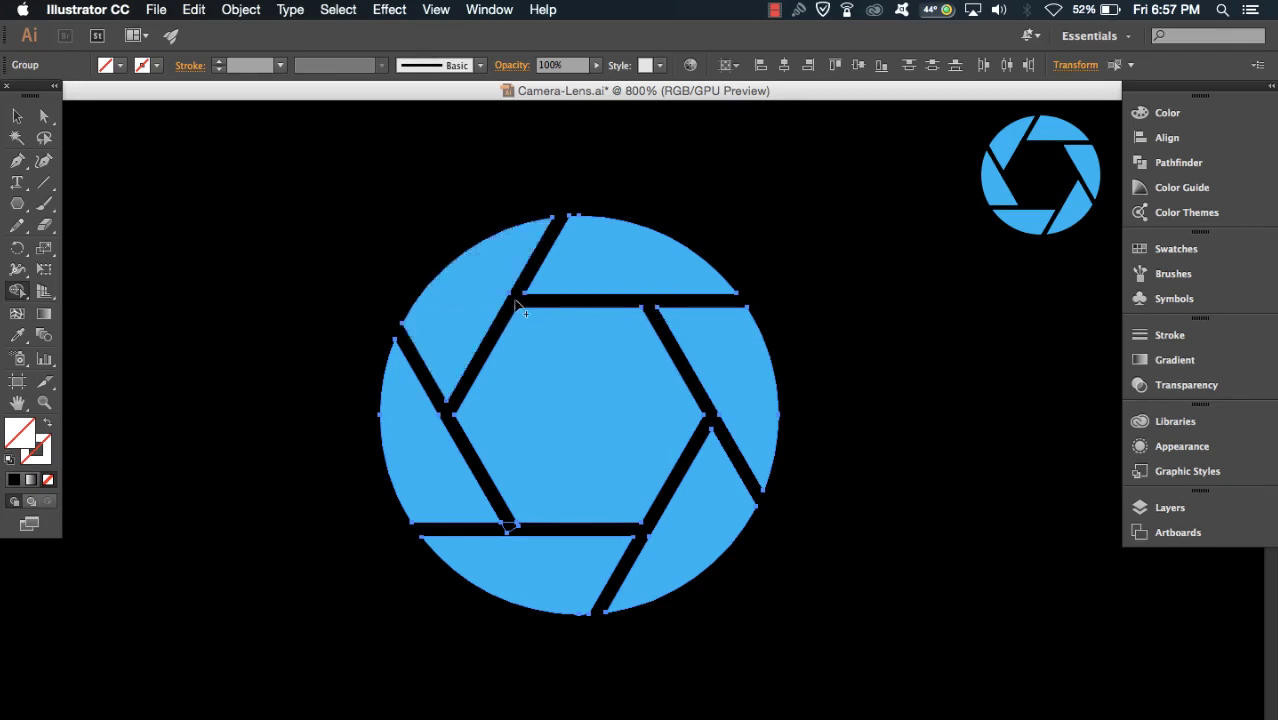
click(17, 115)
drag(307, 203, 836, 656)
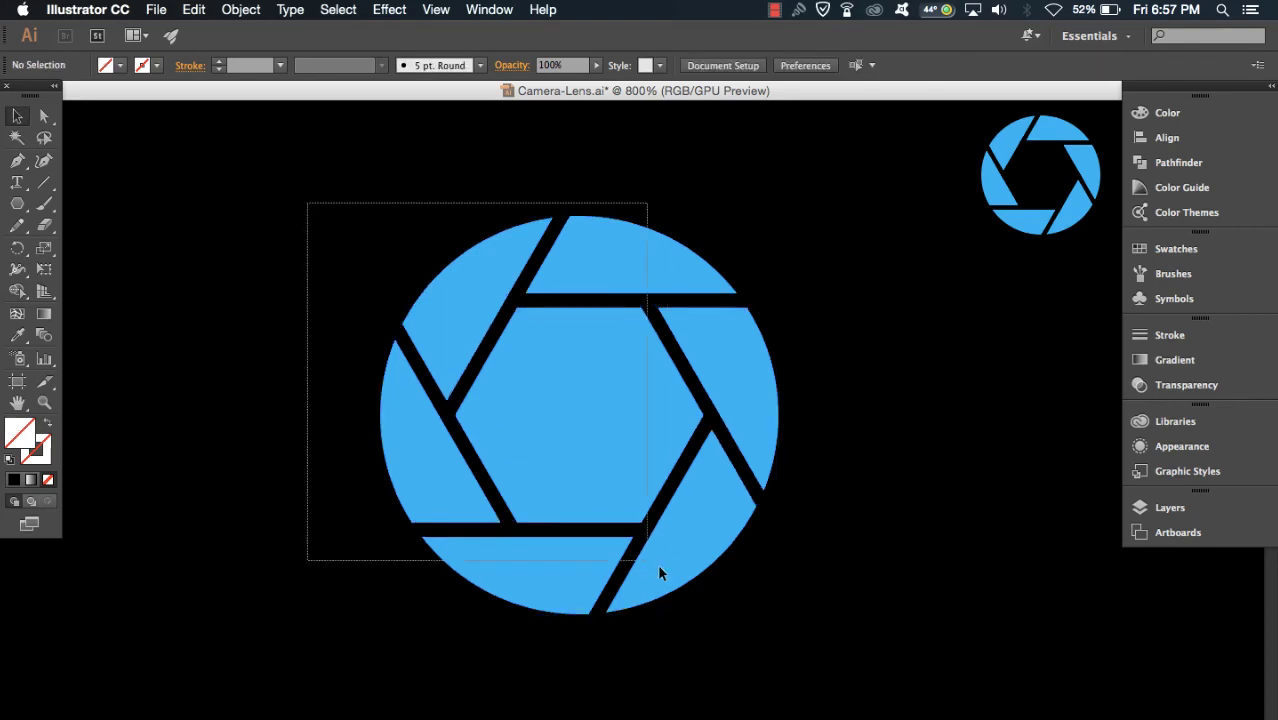
- Group the lens pieces and merge them into one shape with Pathfinder Unite
right_click(596, 408)
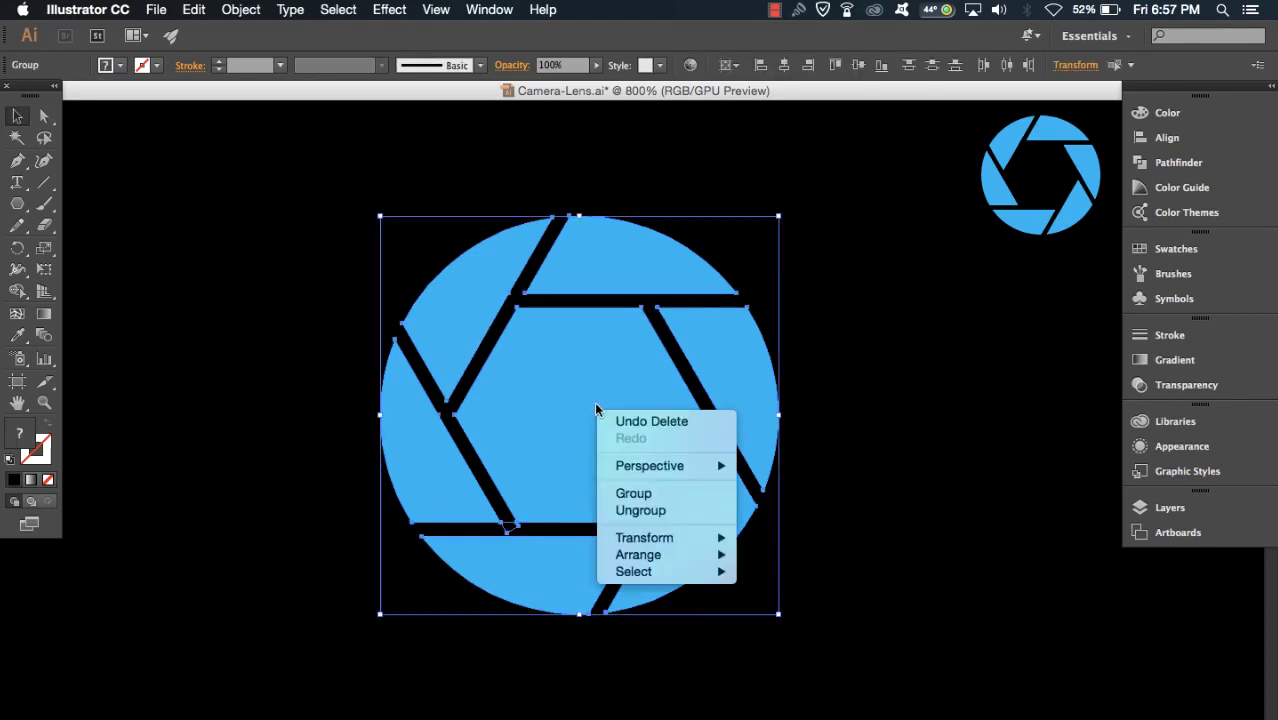
click(670, 490)
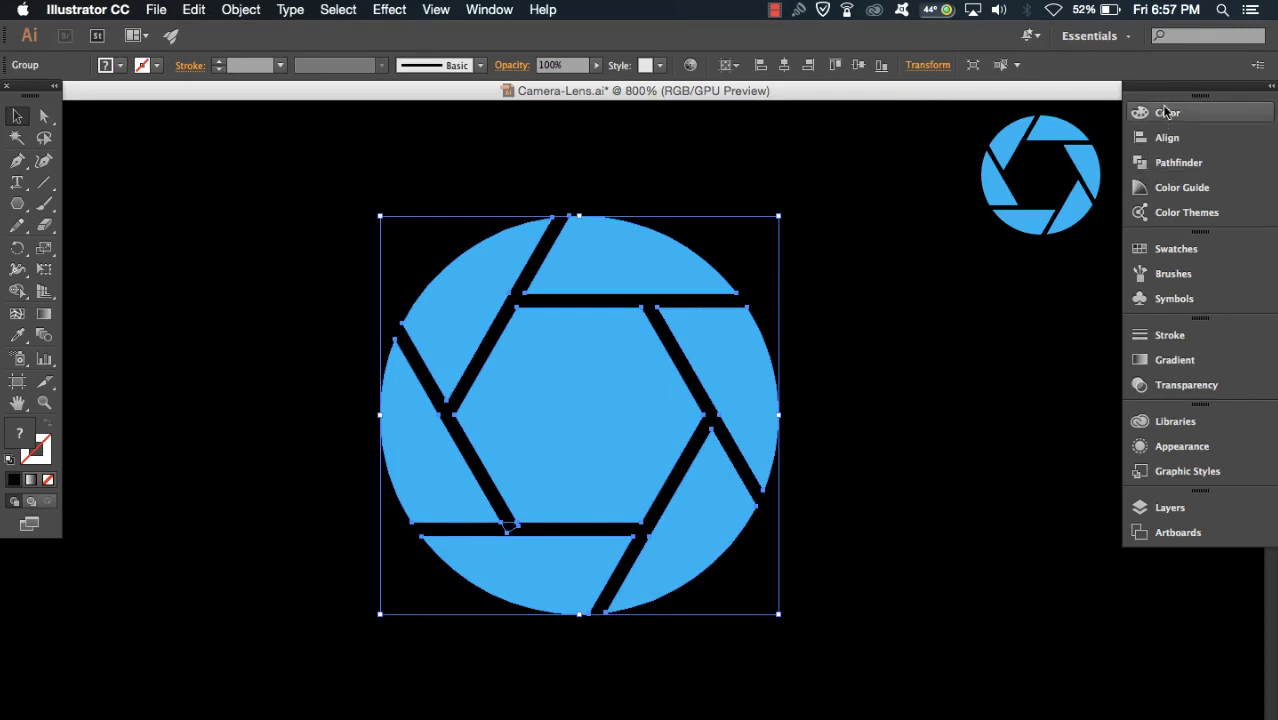
click(1160, 165)
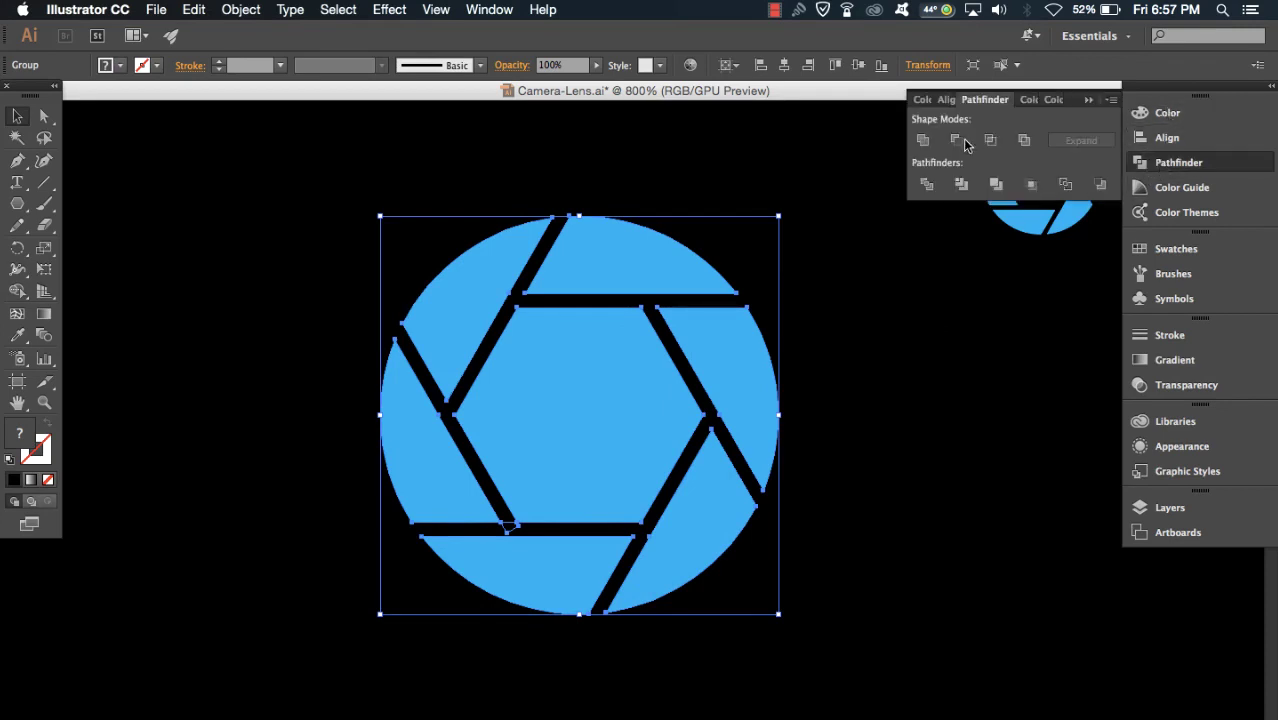
click(922, 140)
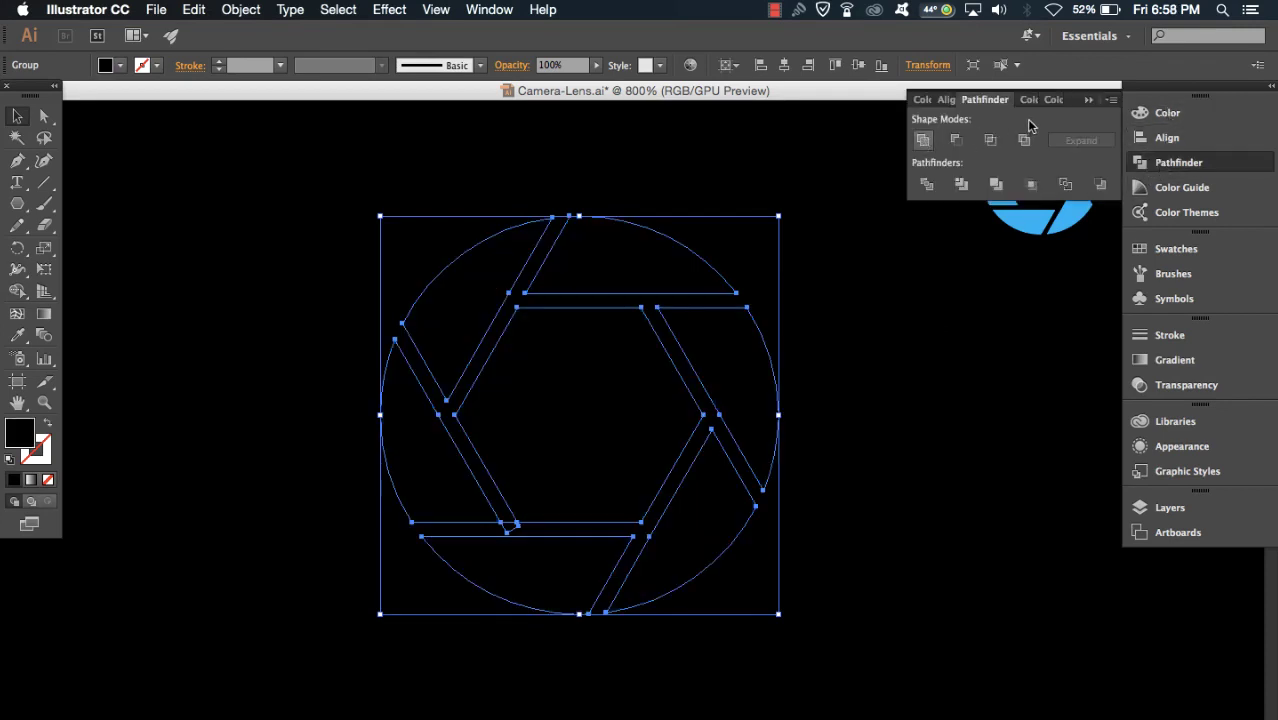
click(1087, 100)
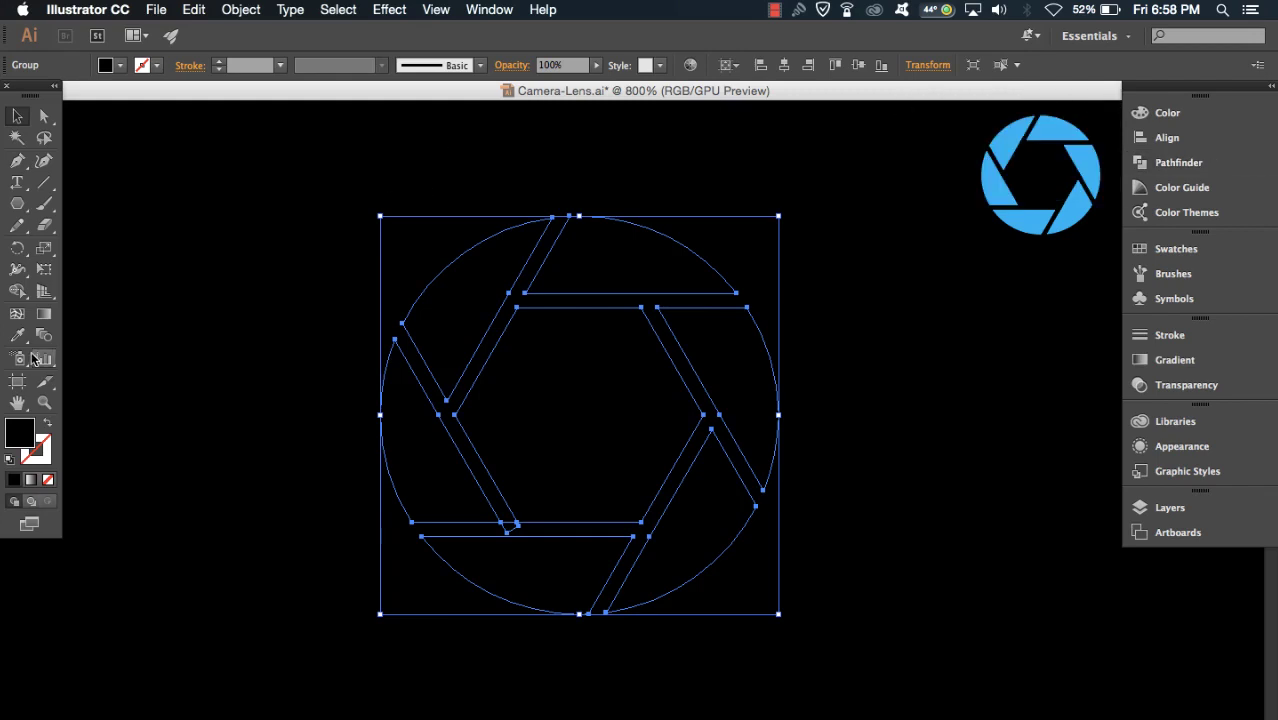
- Fill the merged shape with the reference icon's blue using the Eyedropper
click(17, 335)
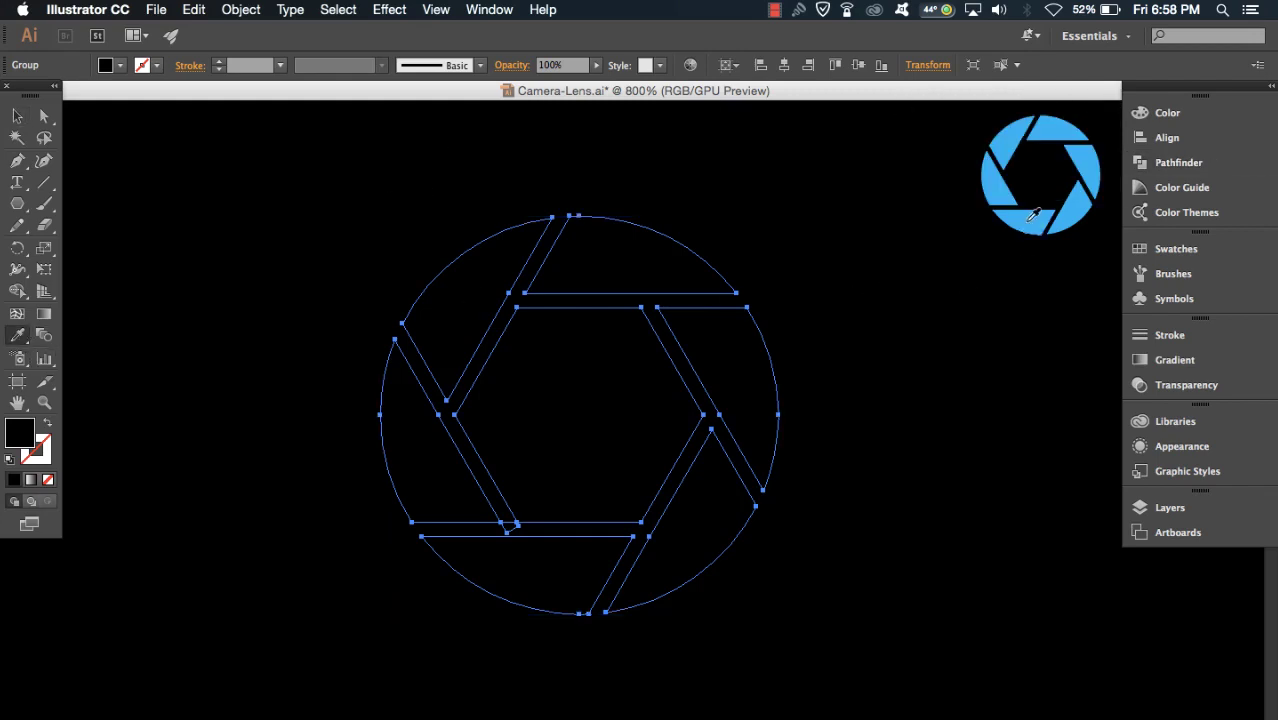
click(1026, 226)
click(17, 116)
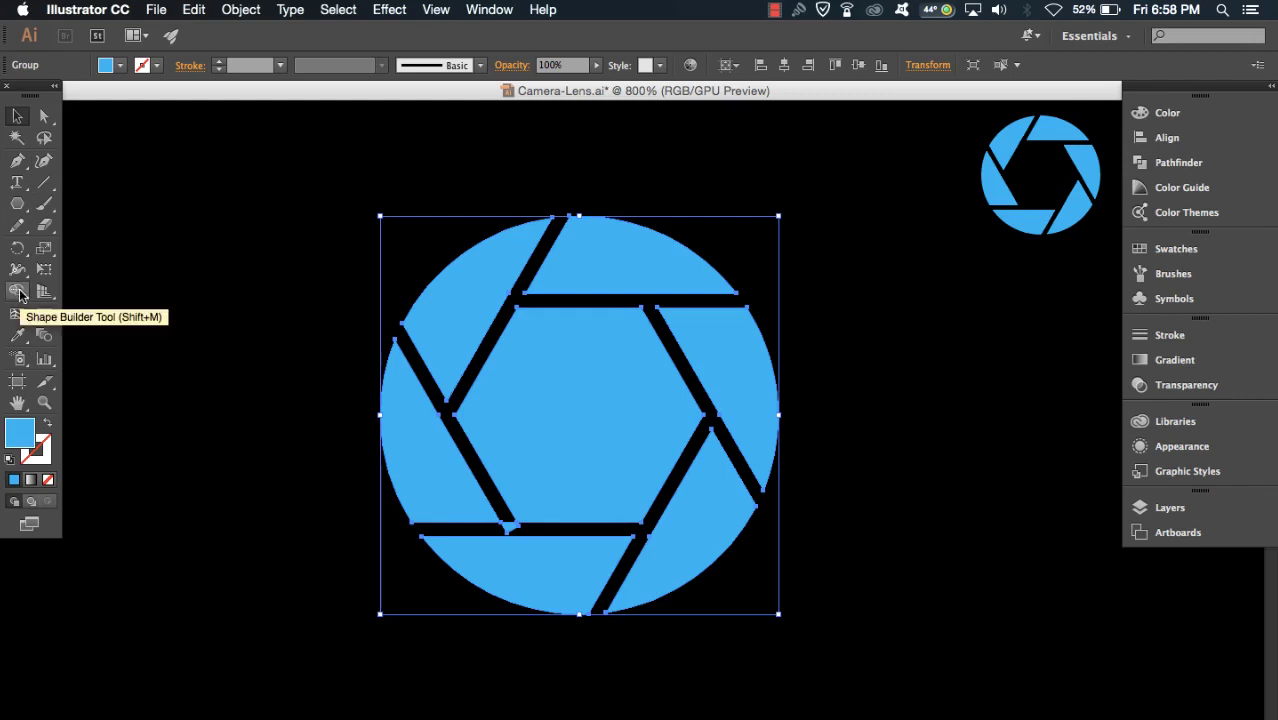
- Delete the central hexagon and trim the small stray blip with Shape Builder, then deselect
click(19, 292)
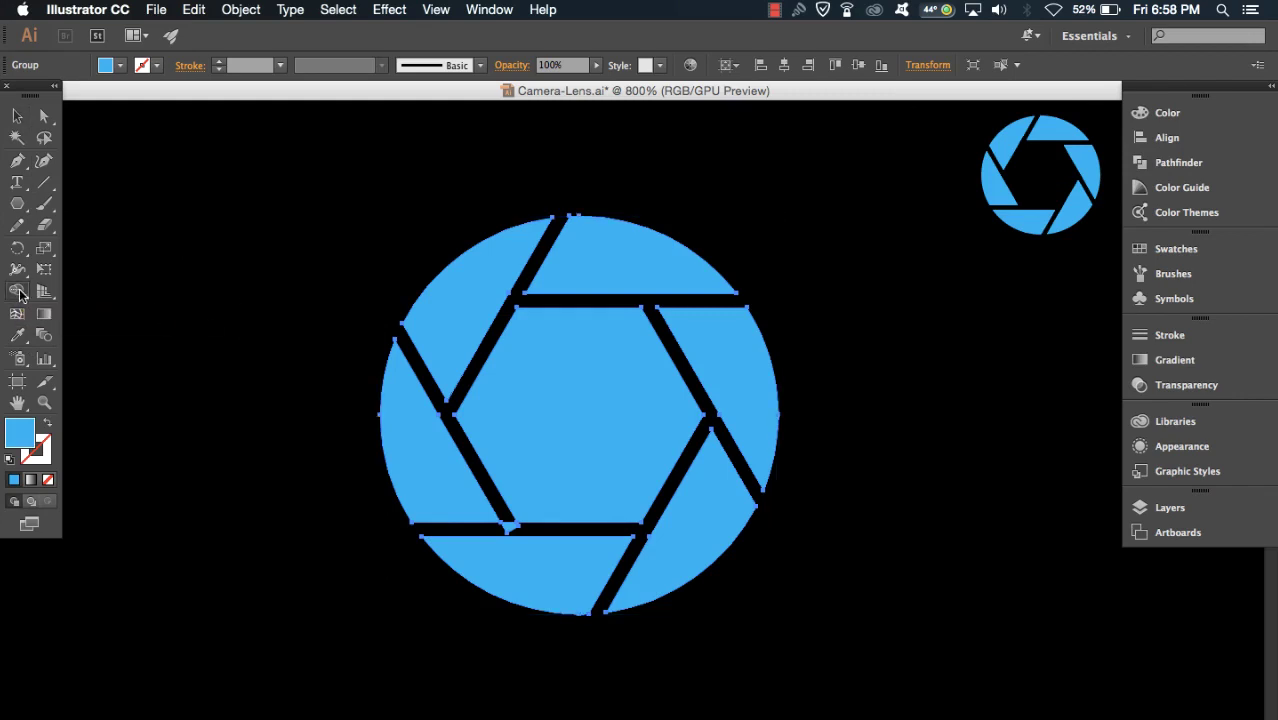
alt+click(572, 426)
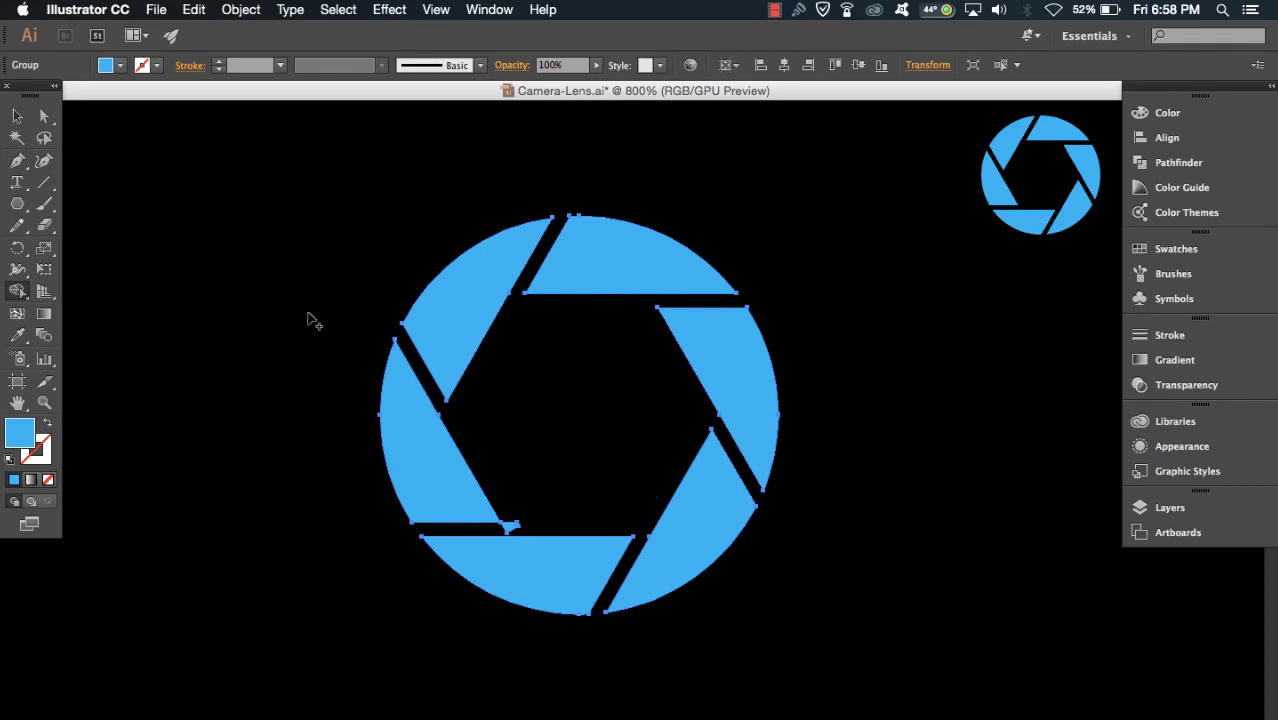
click(17, 115)
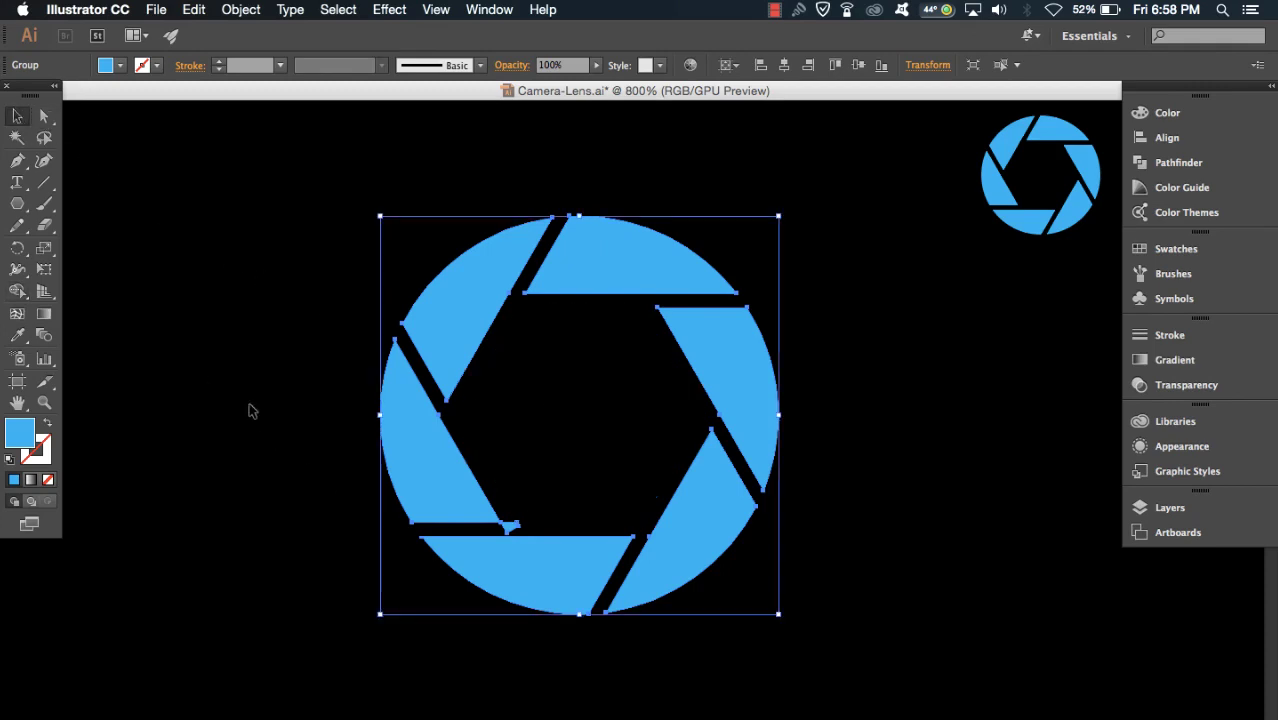
click(17, 292)
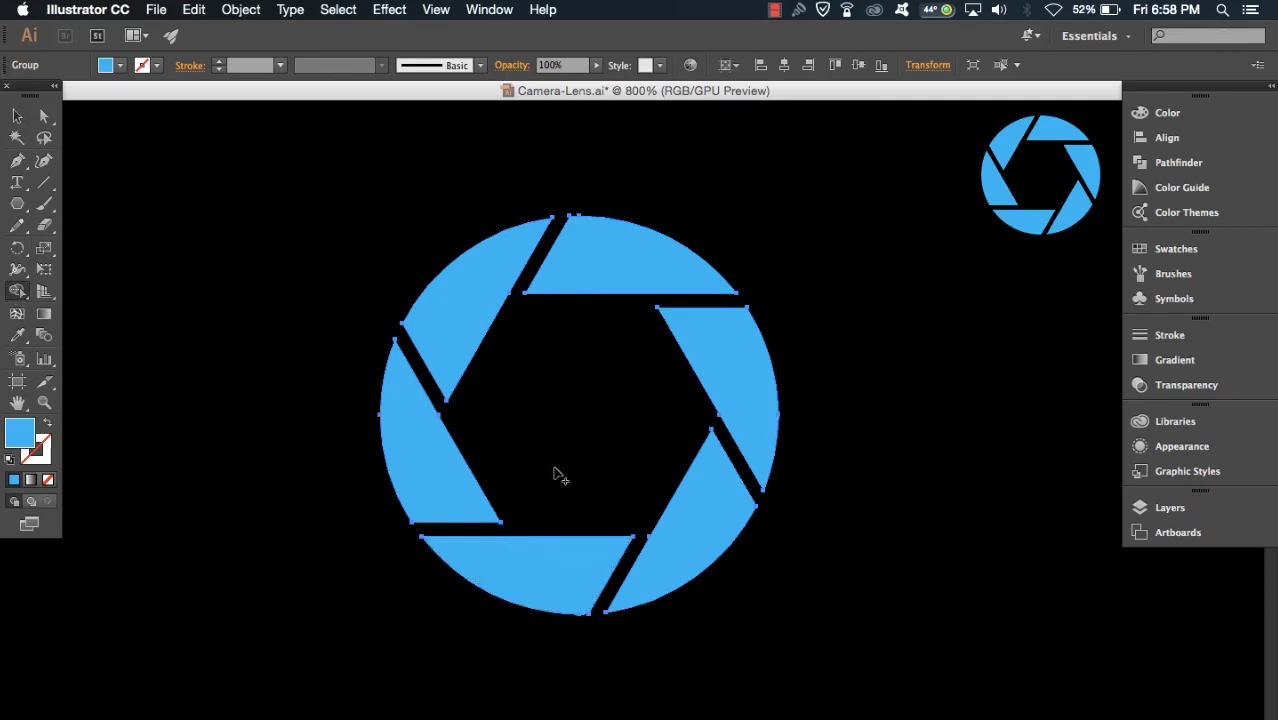
click(16, 117)
click(228, 237)
drag(290, 200, 870, 700)
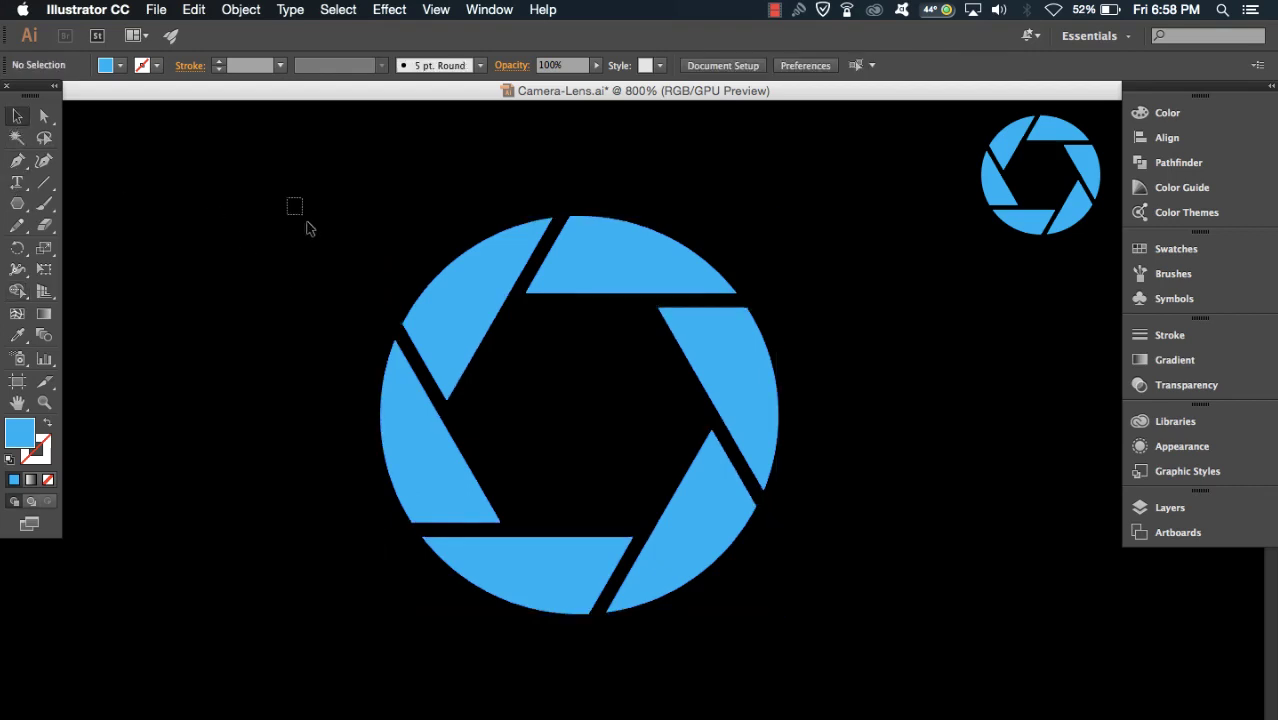
right_click(607, 270)
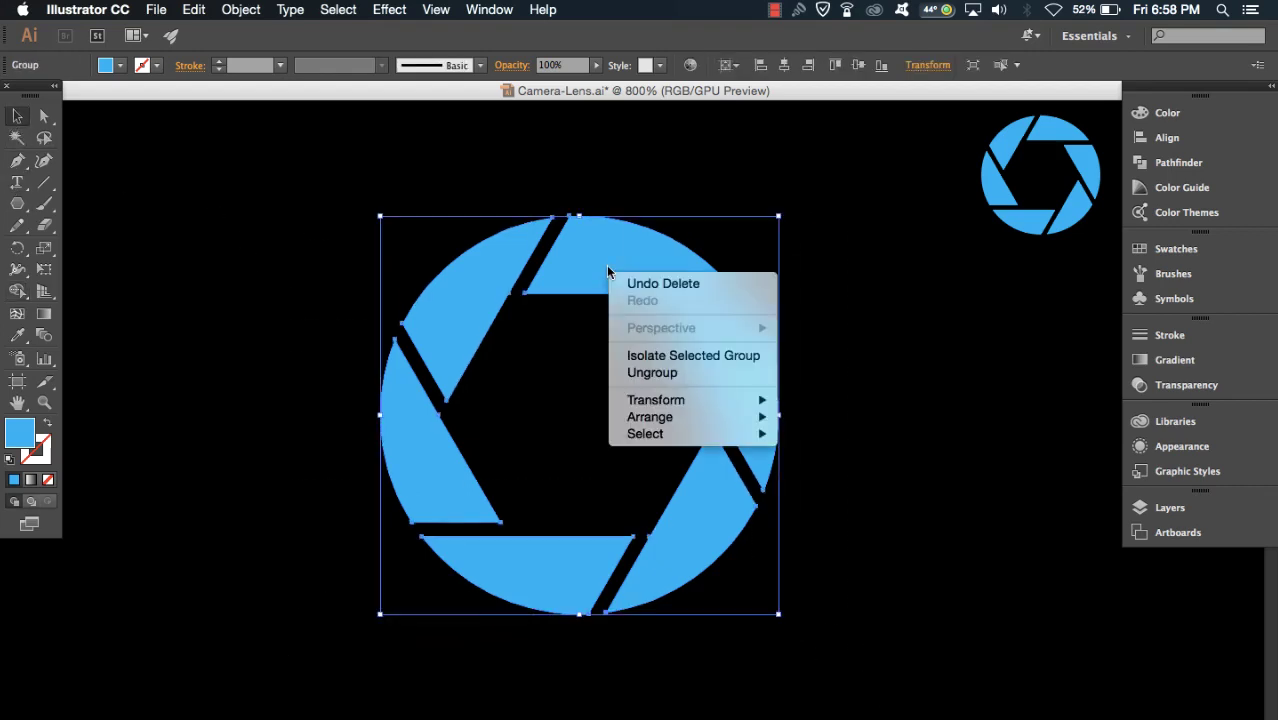
click(884, 368)
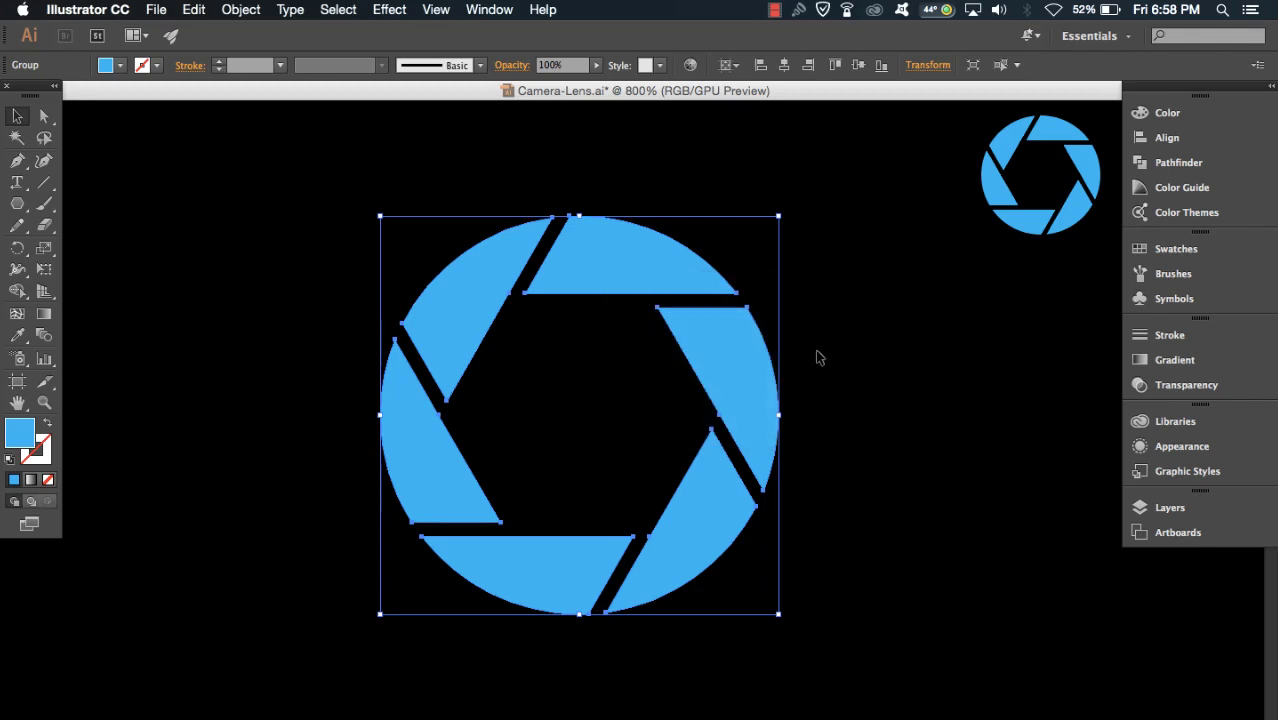
click(867, 343)
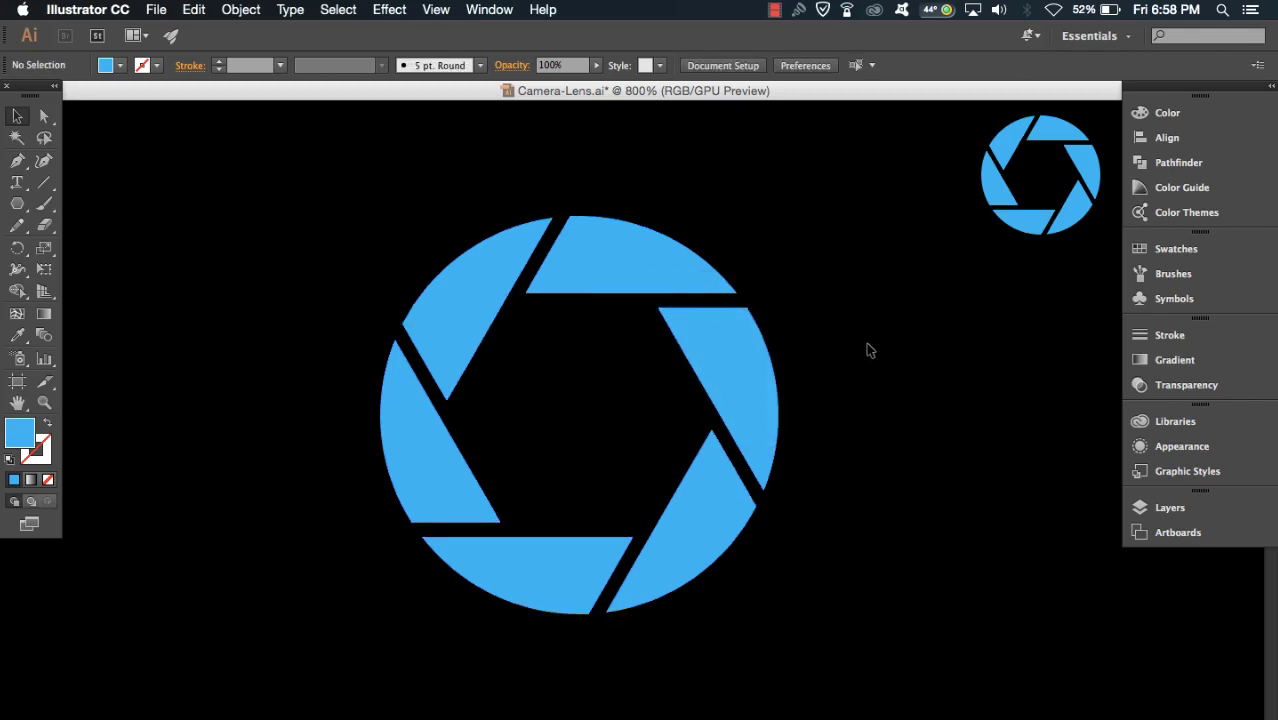